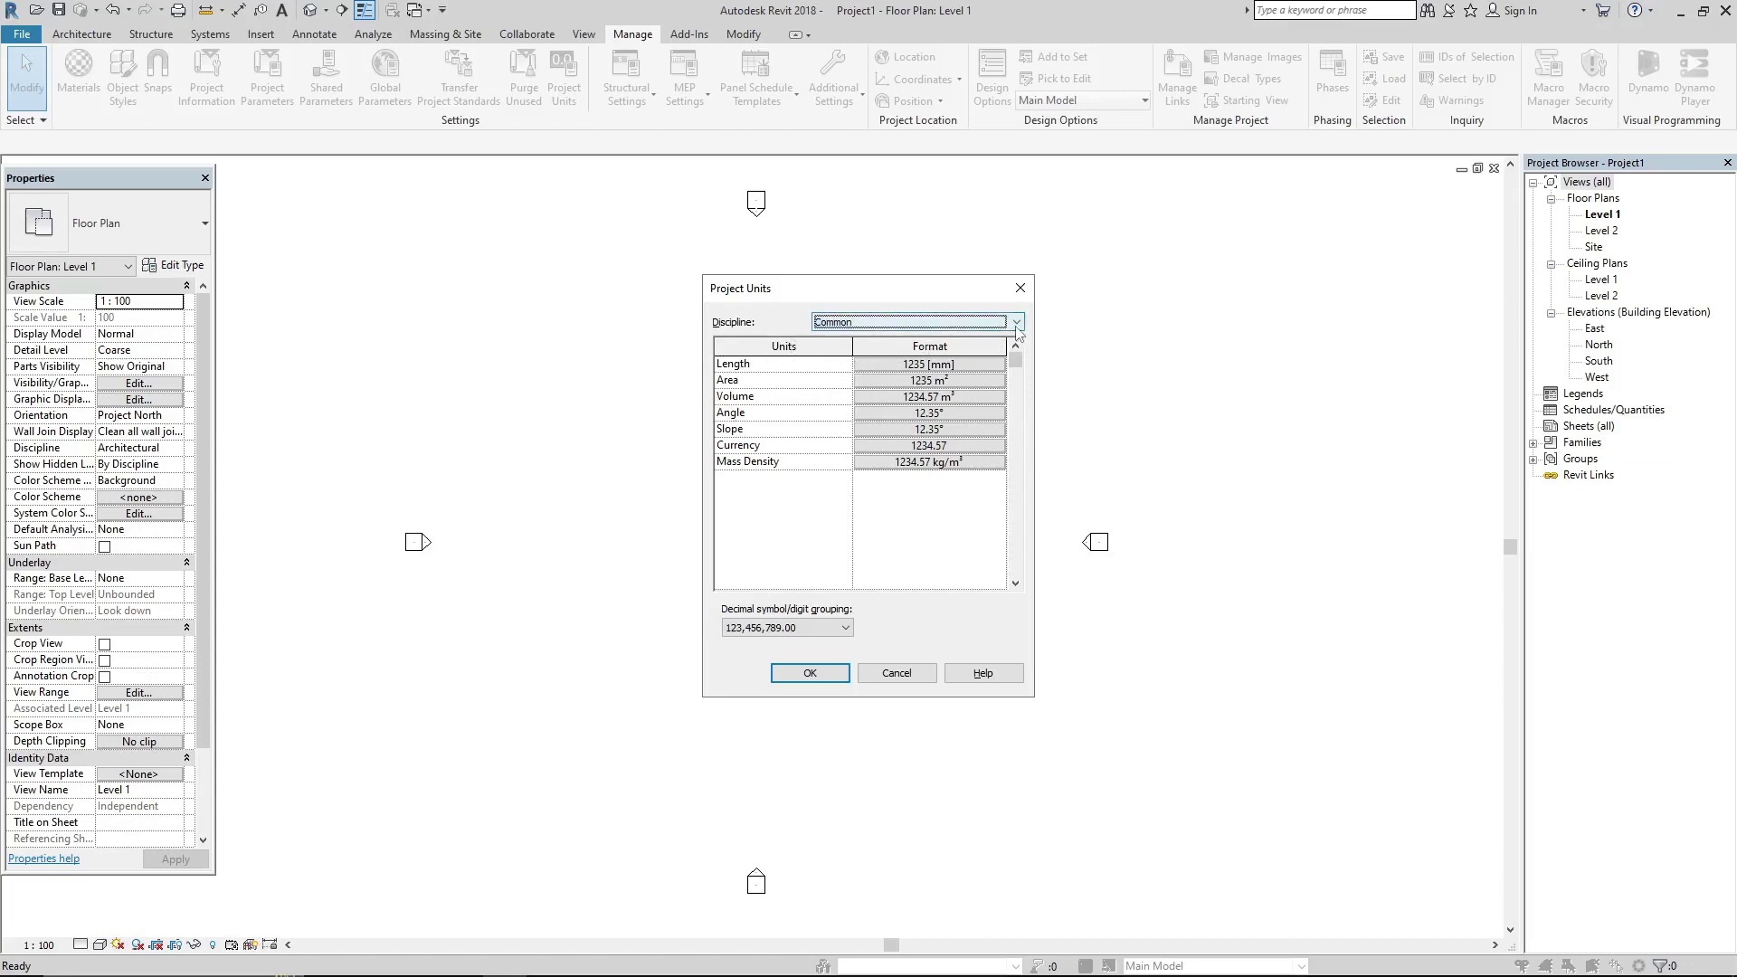
Step: Set the project's Common length format to decimal feet with 2 decimal places and the ft unit symbol
click(1015, 324)
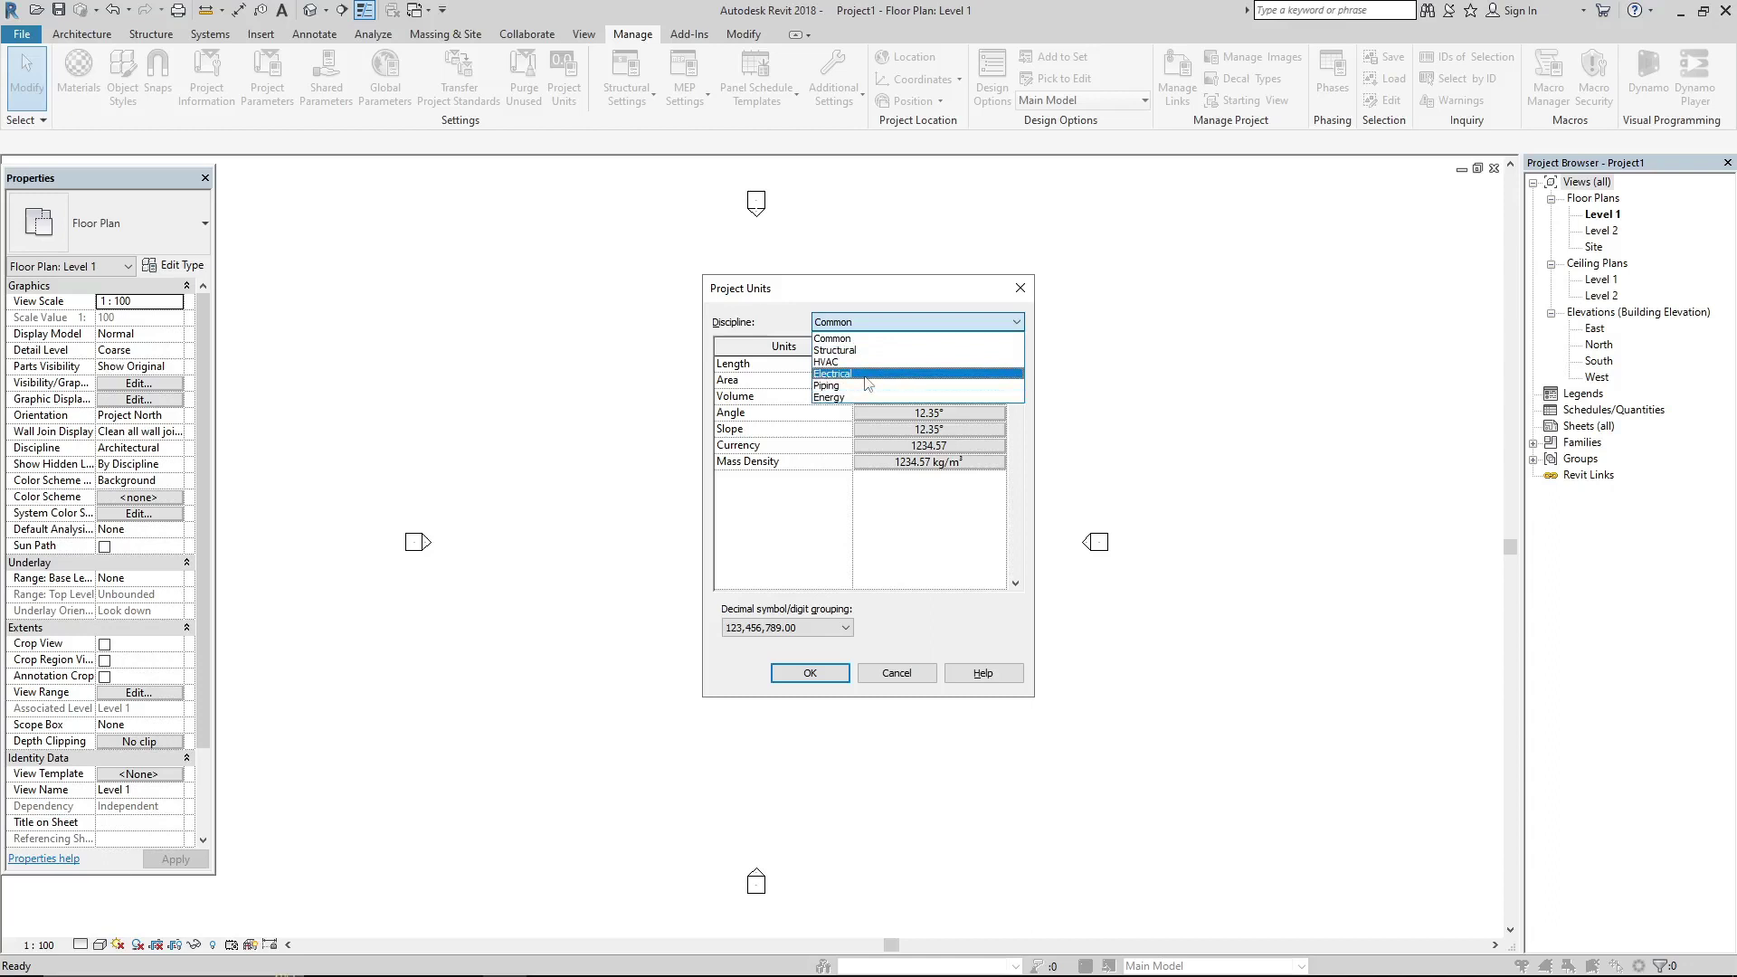
click(870, 340)
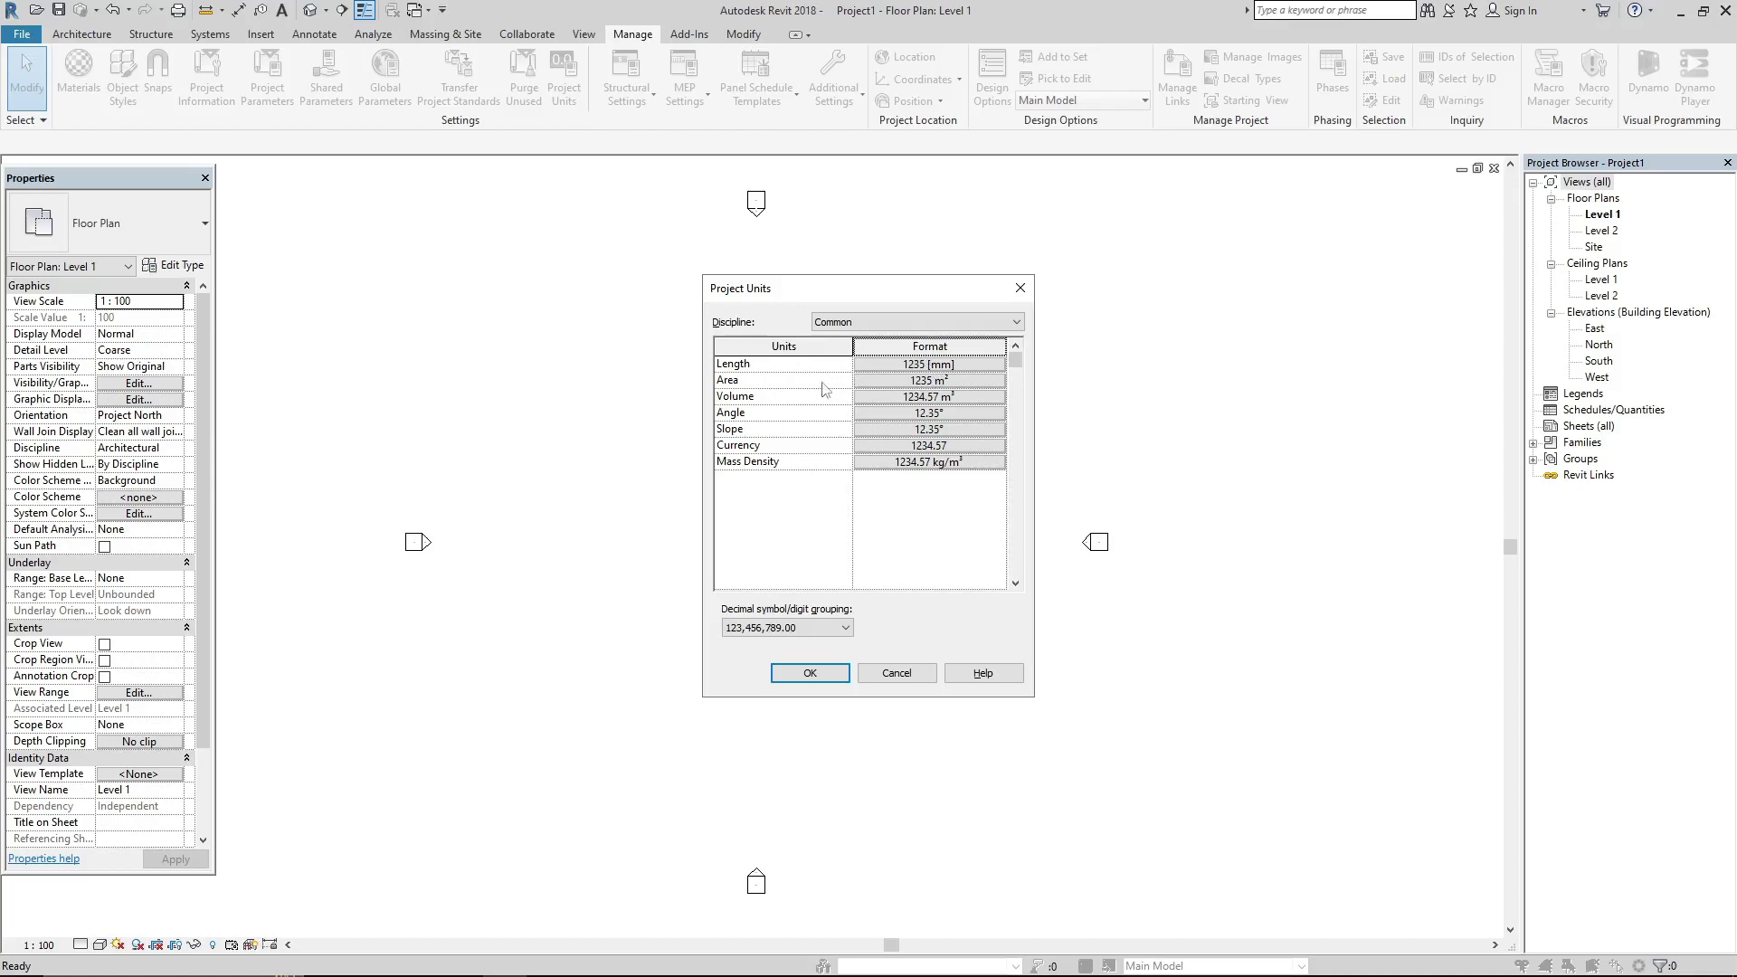
click(988, 371)
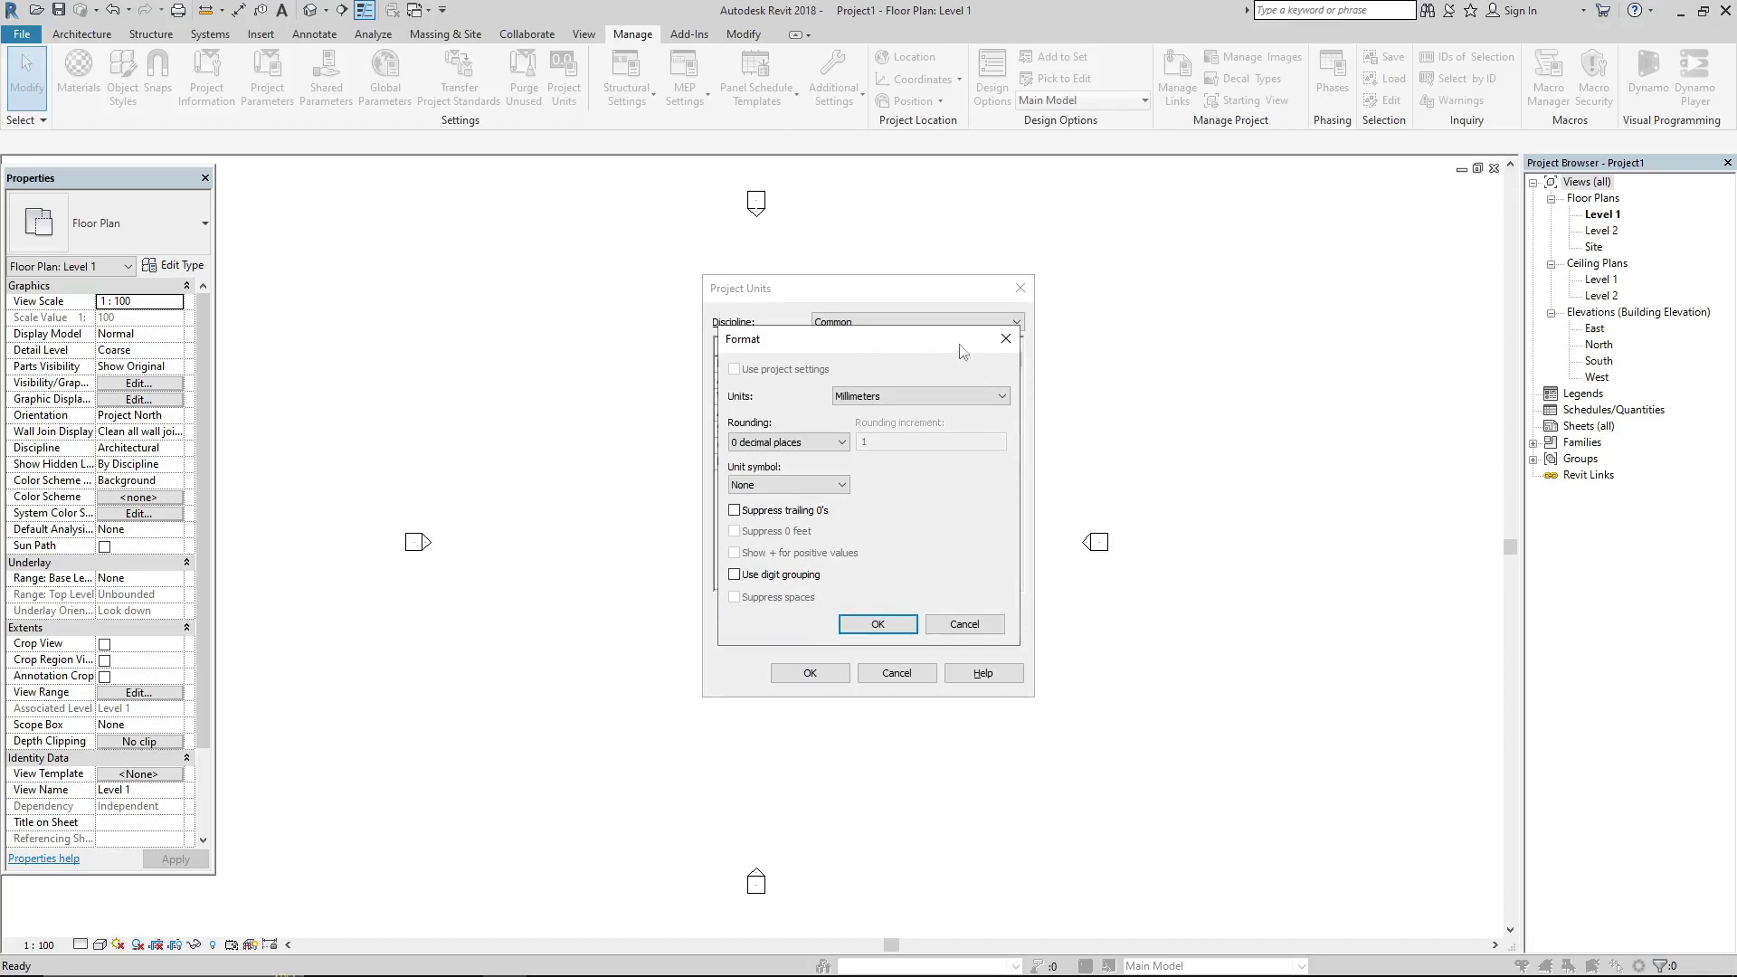
click(945, 403)
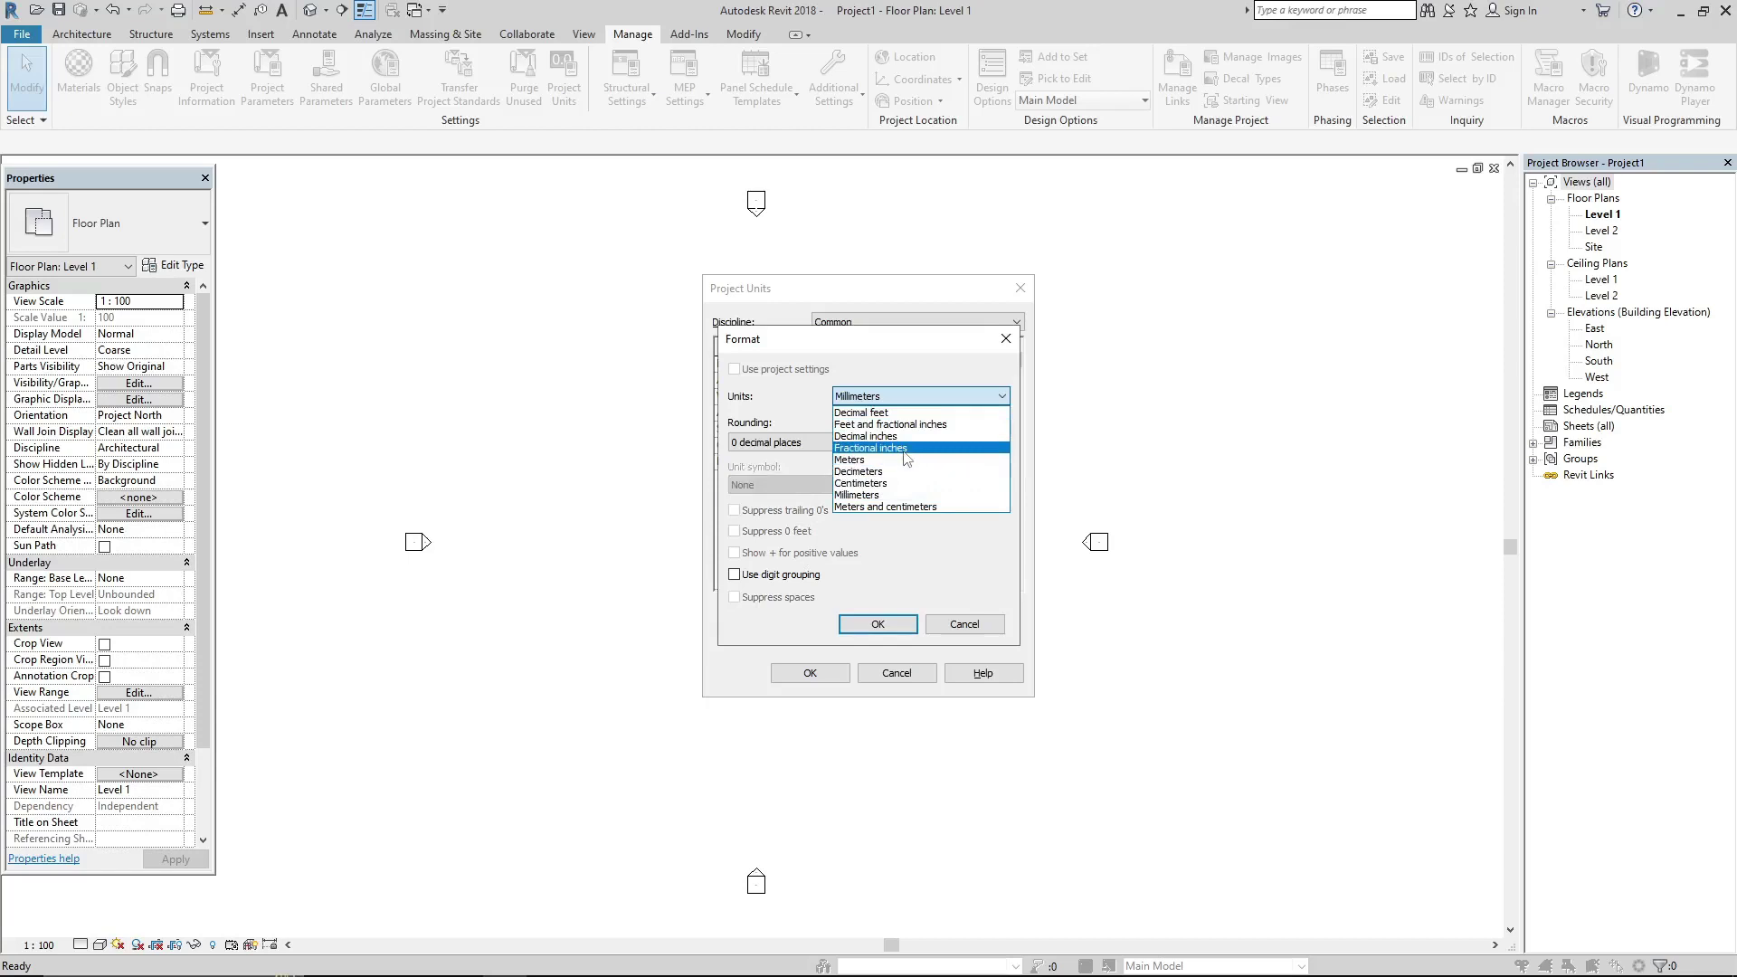
click(913, 413)
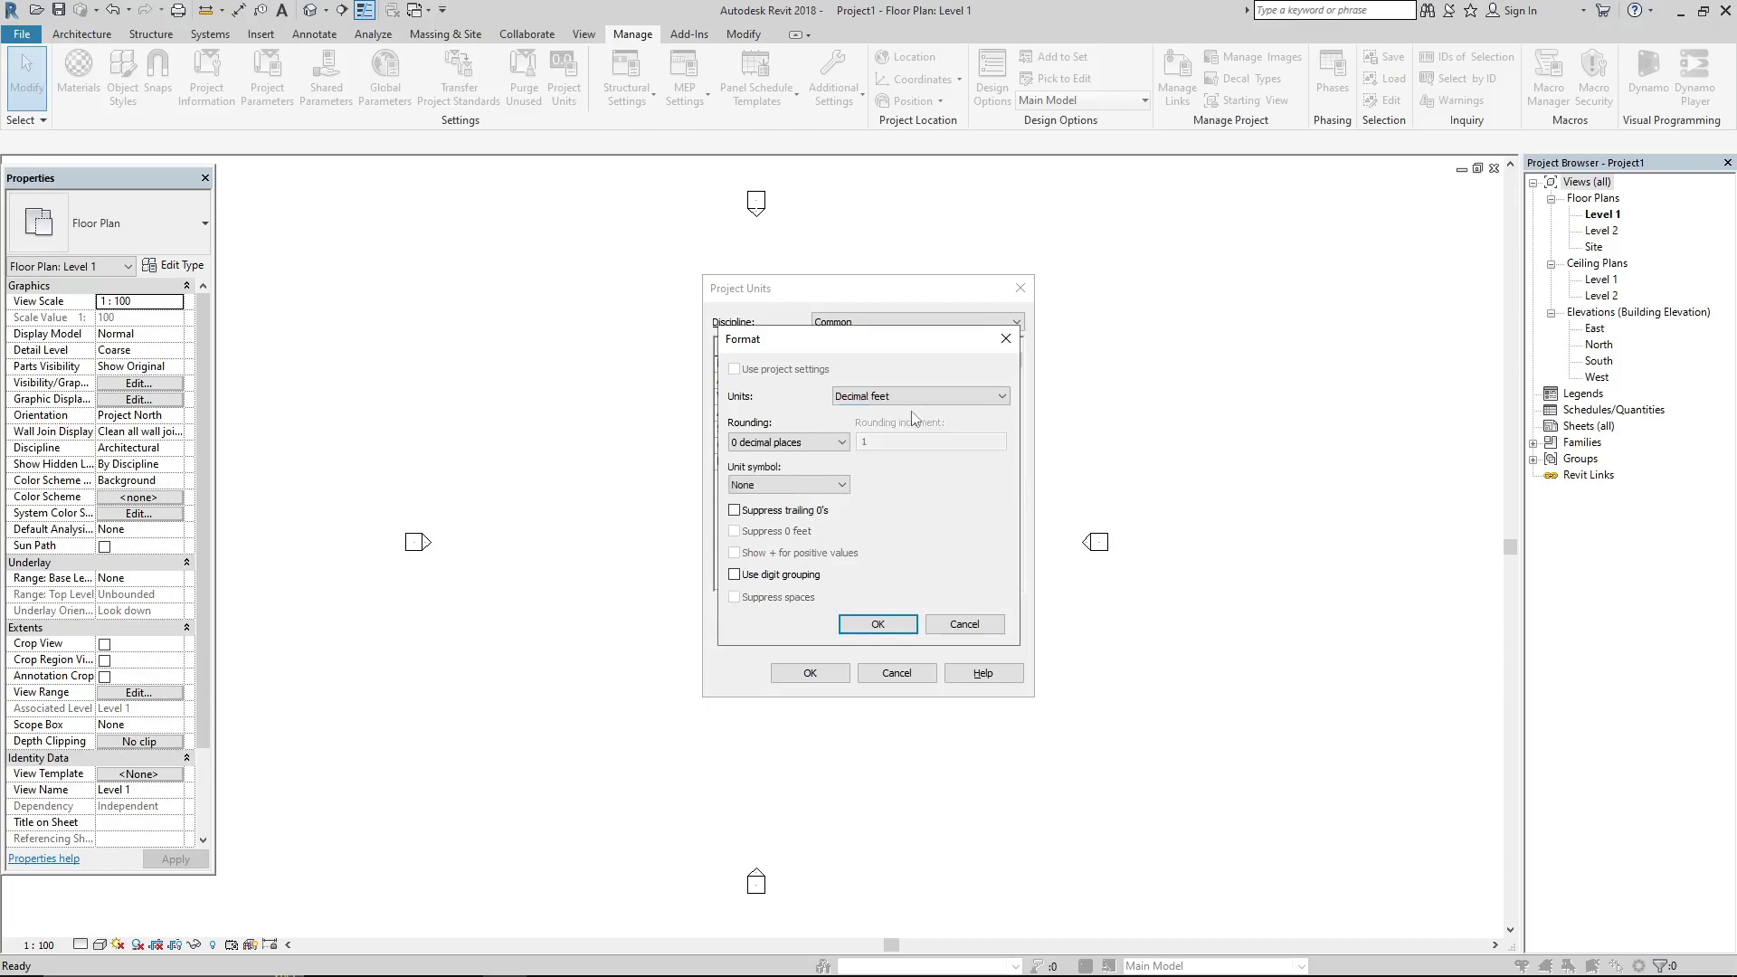
click(842, 443)
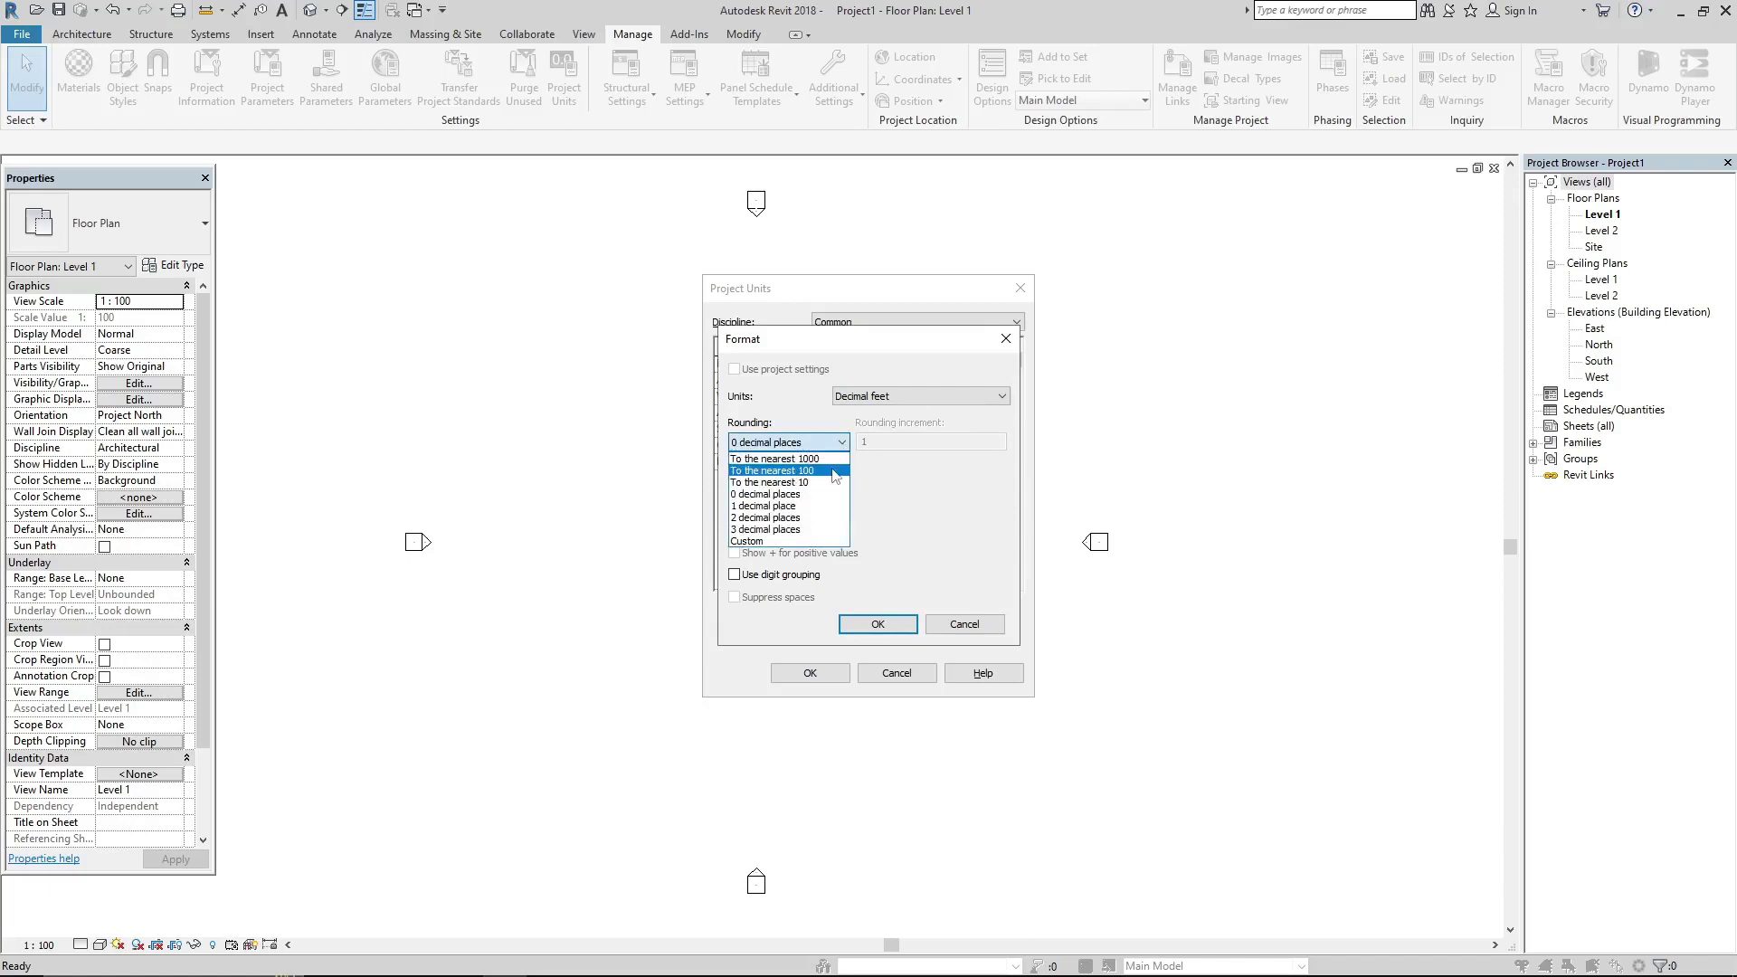
click(809, 518)
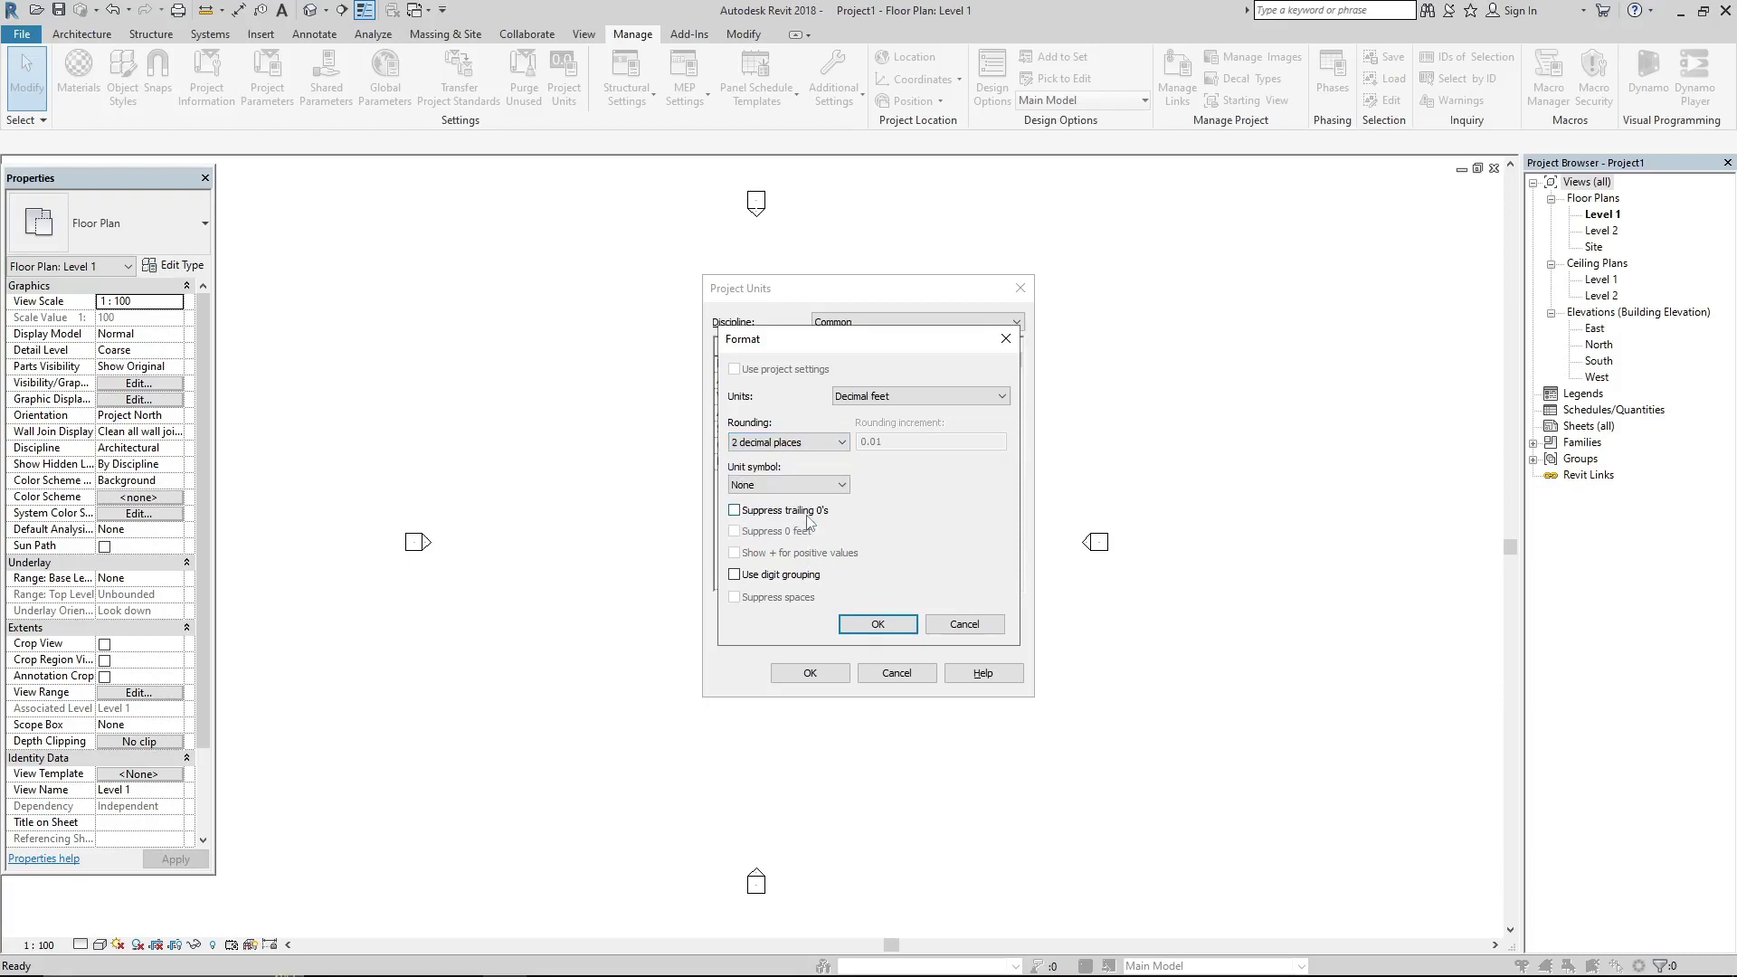
click(816, 487)
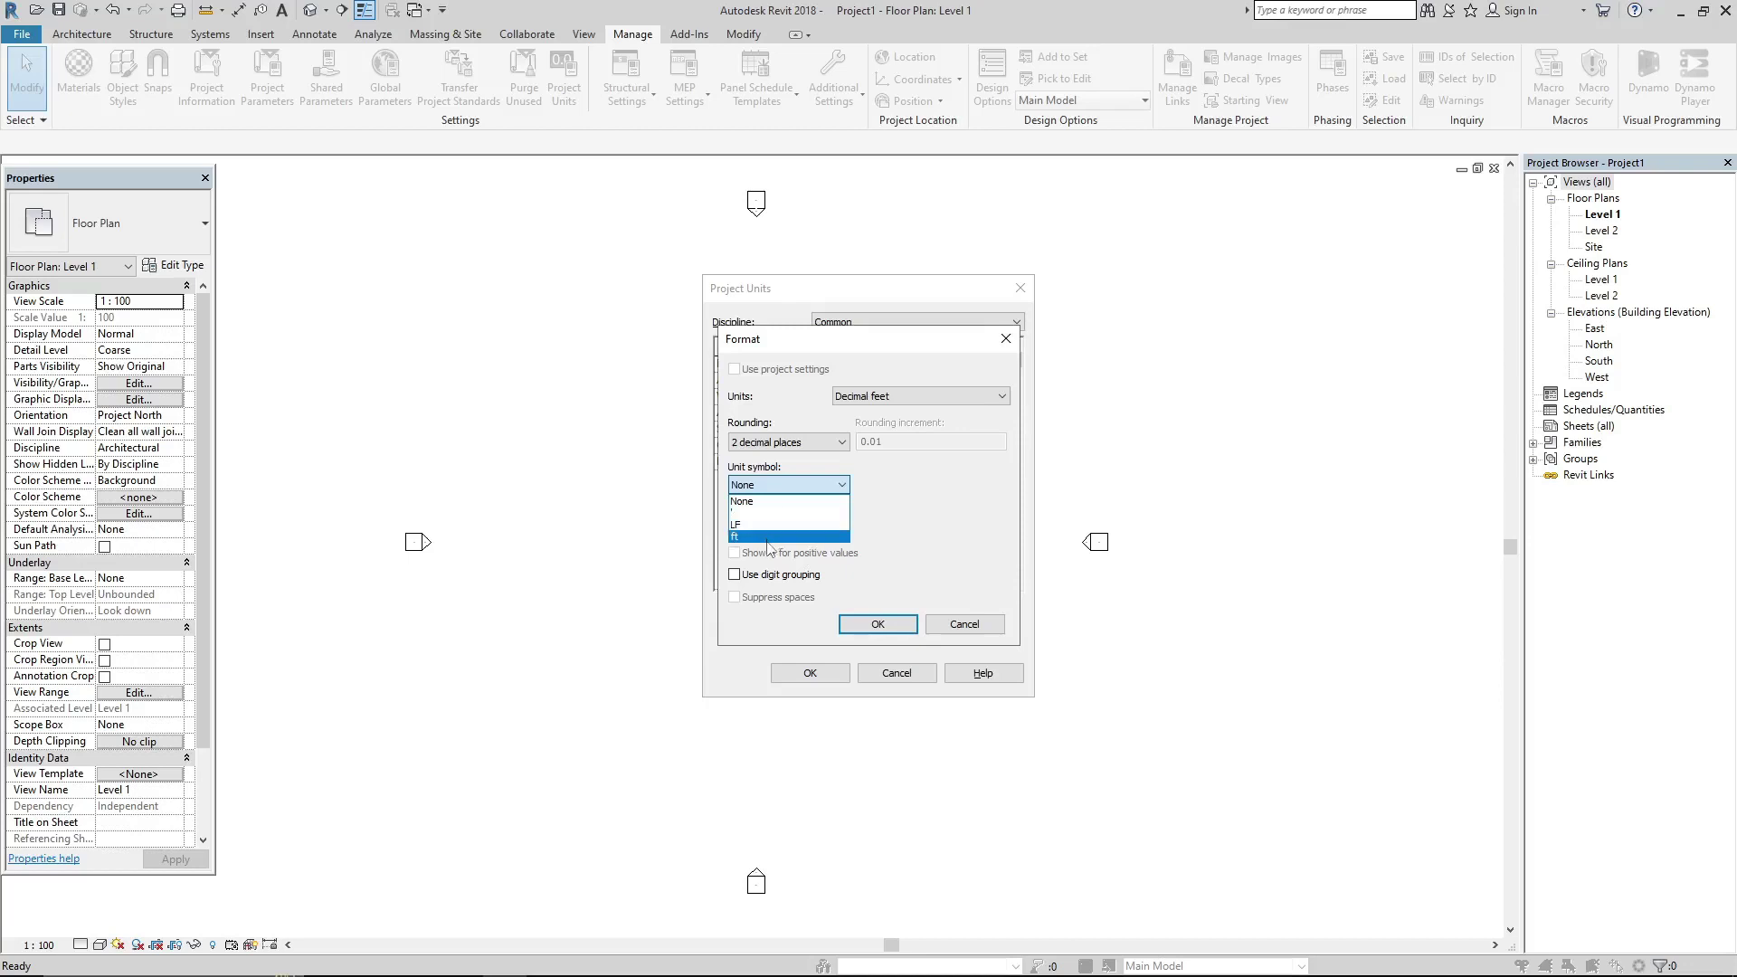
click(767, 537)
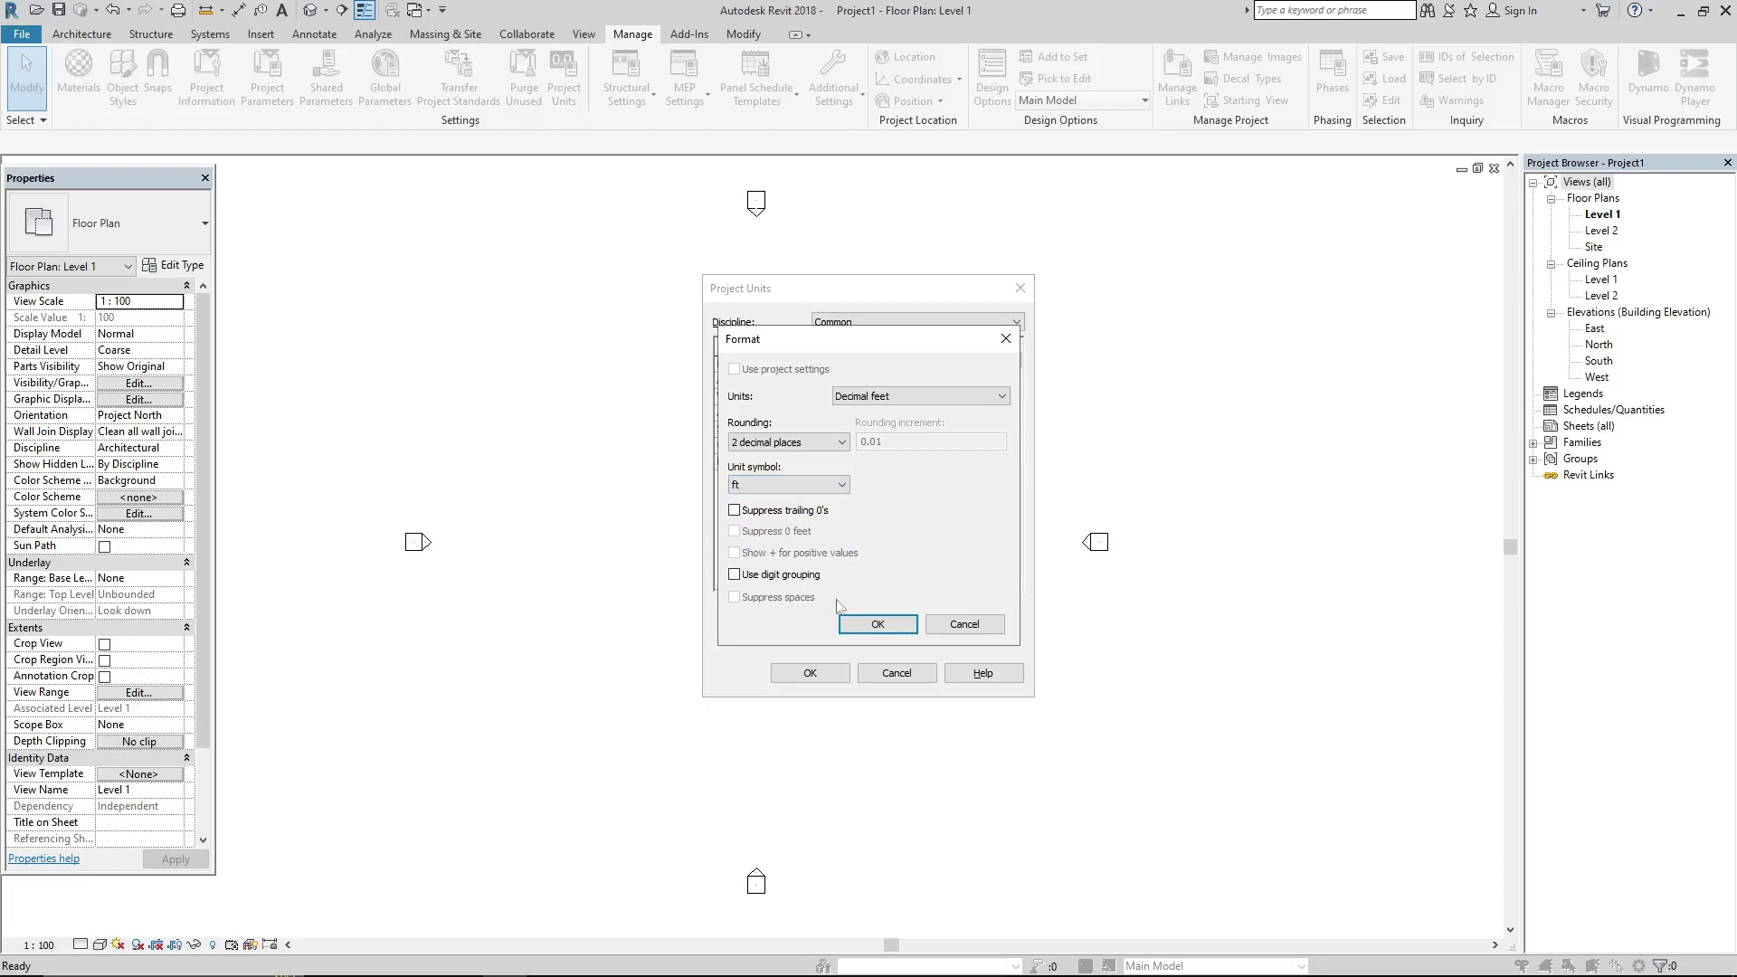
click(868, 624)
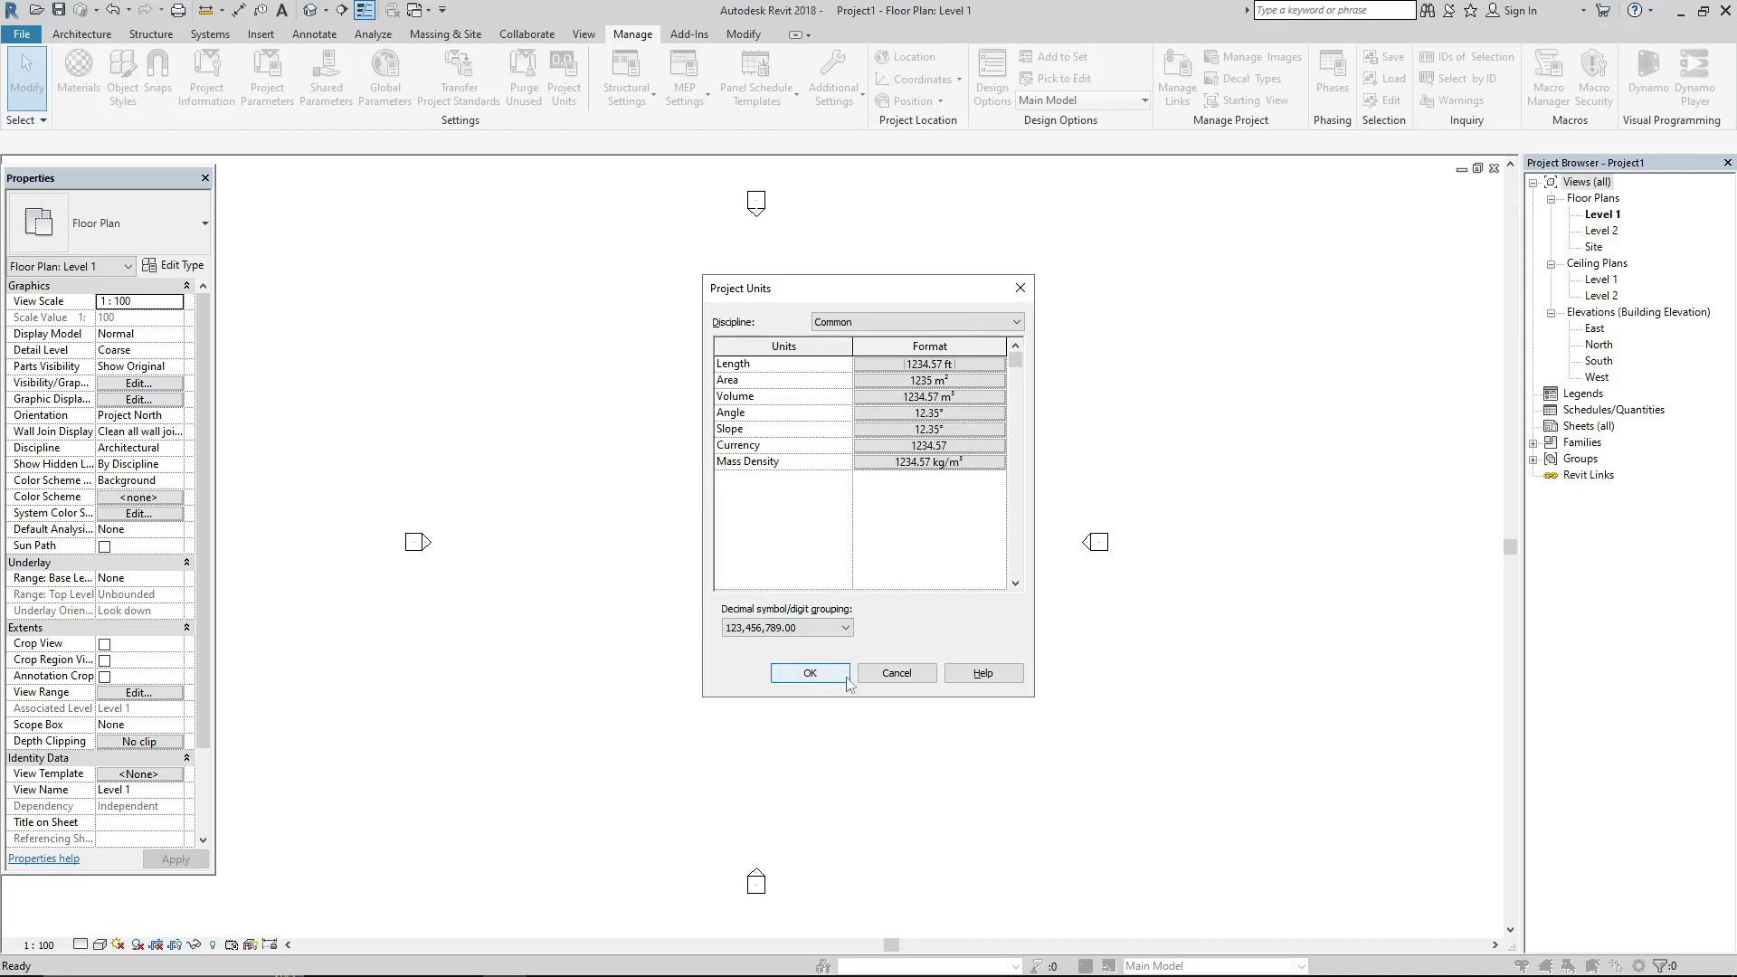
click(812, 673)
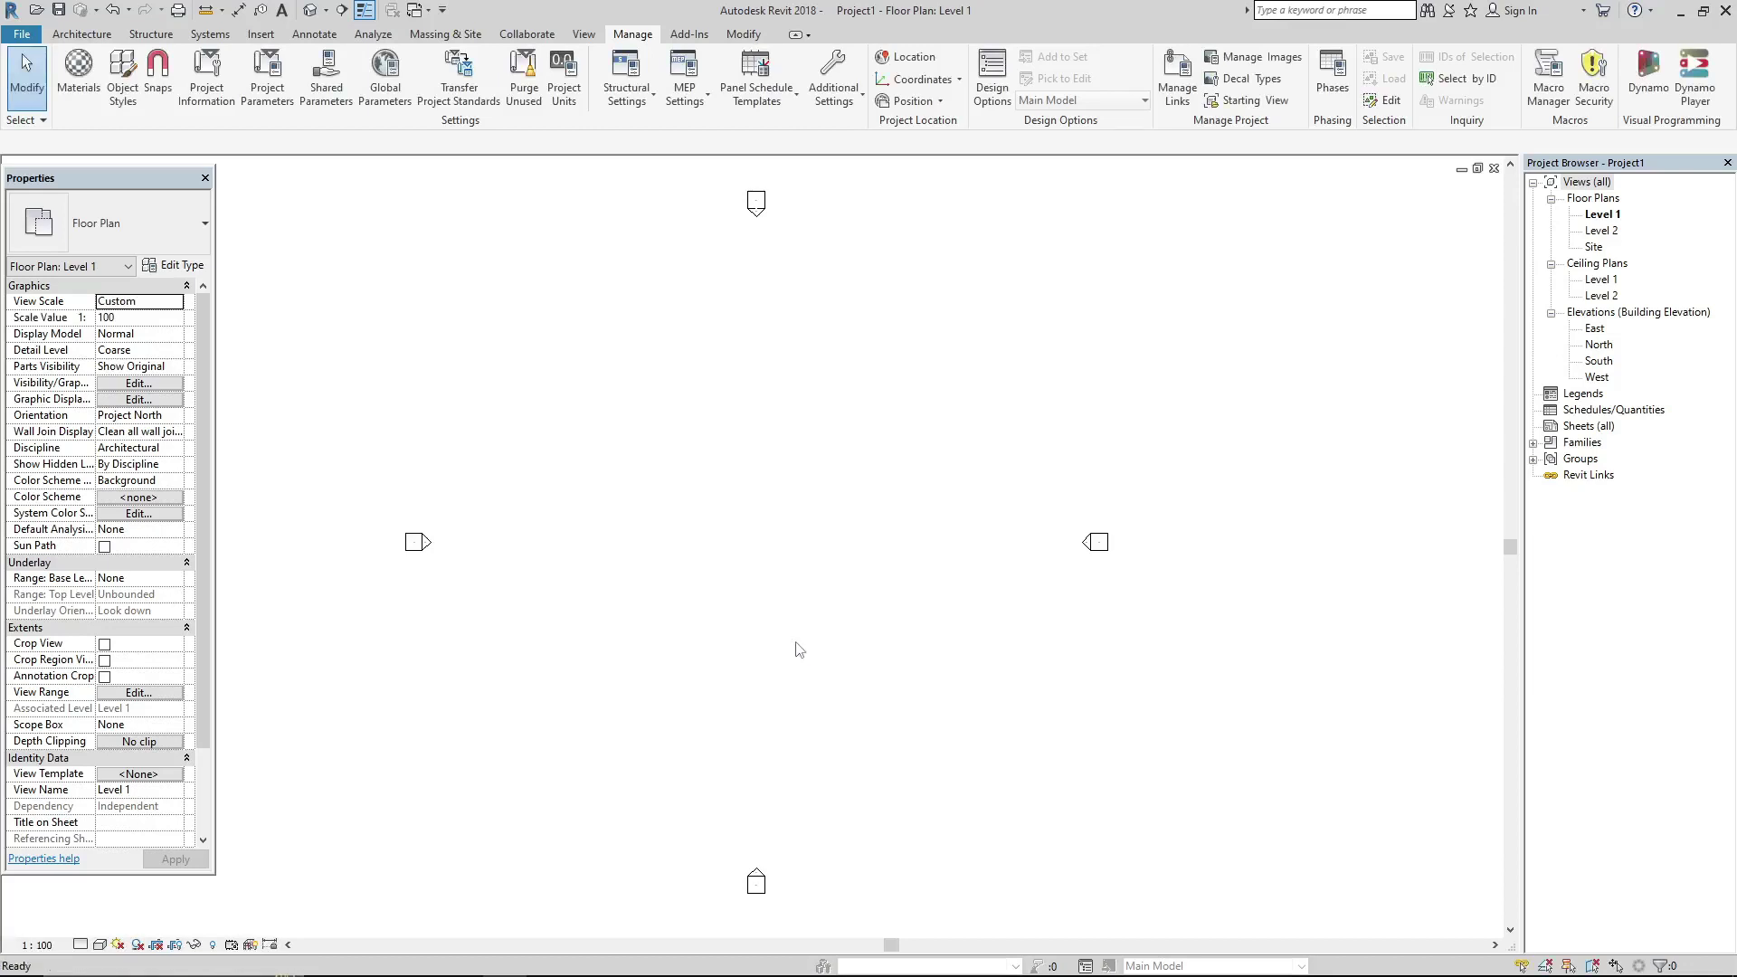
Step: Start a wall chain on Level 1 with a horizontal Generic - 200mm wall 20 ft long
key(w)
key(a)
click(576, 460)
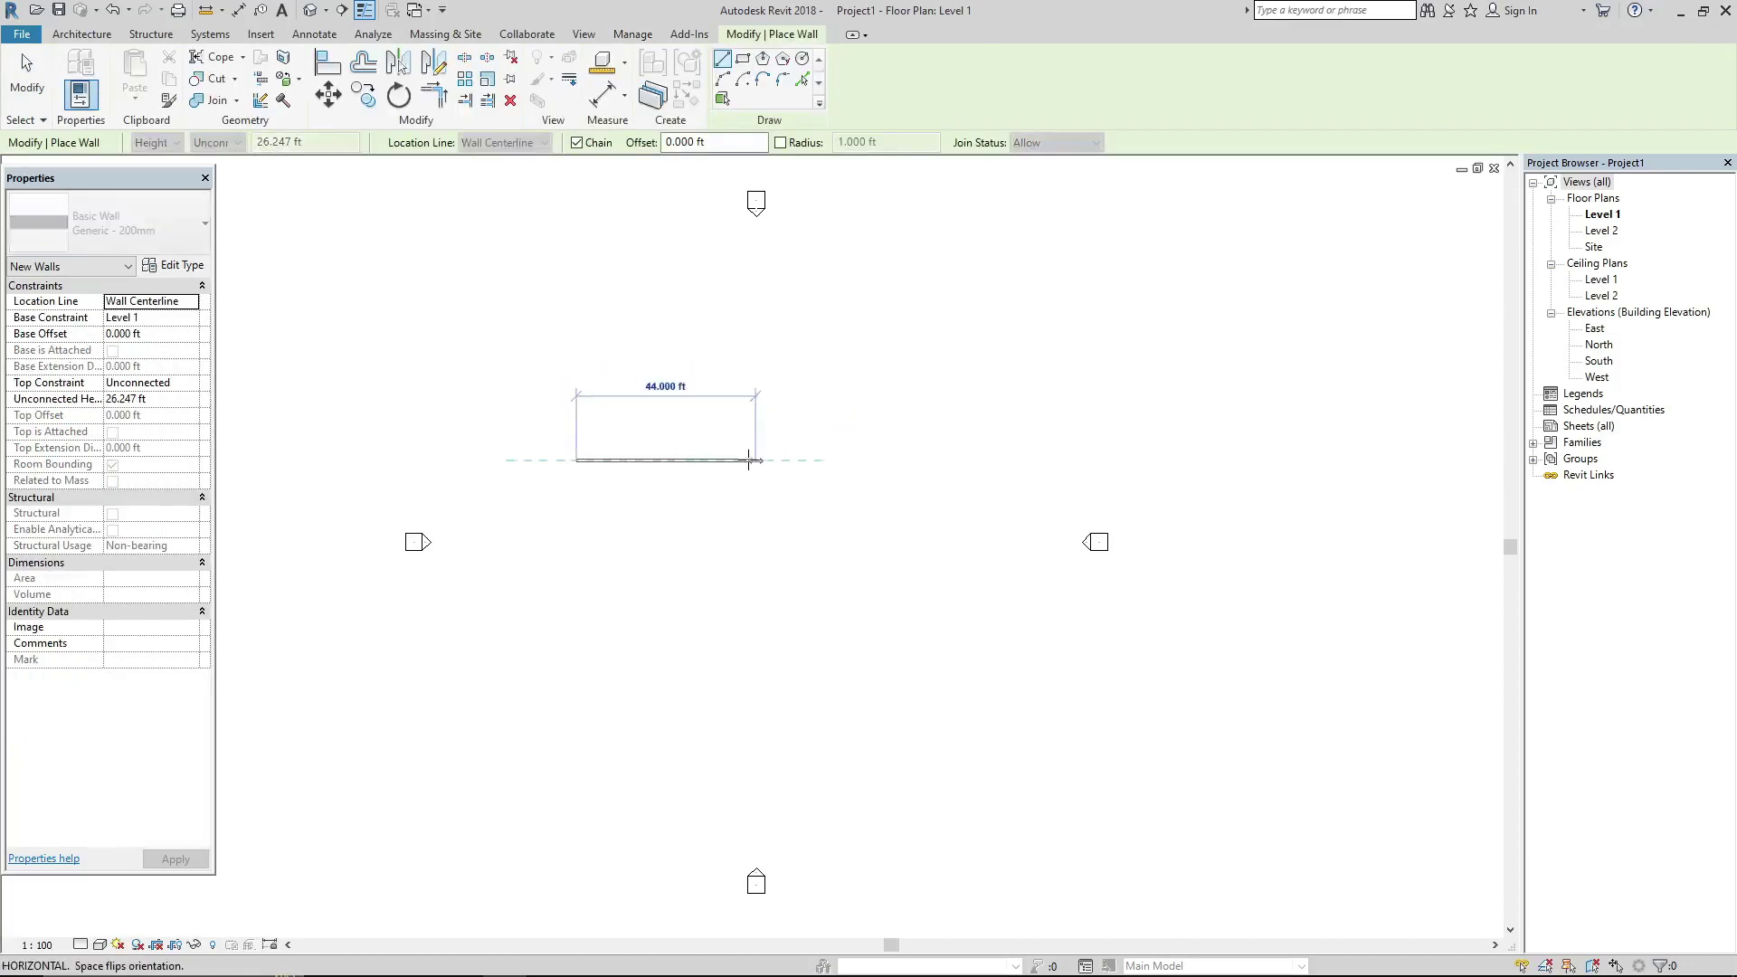
text(20)
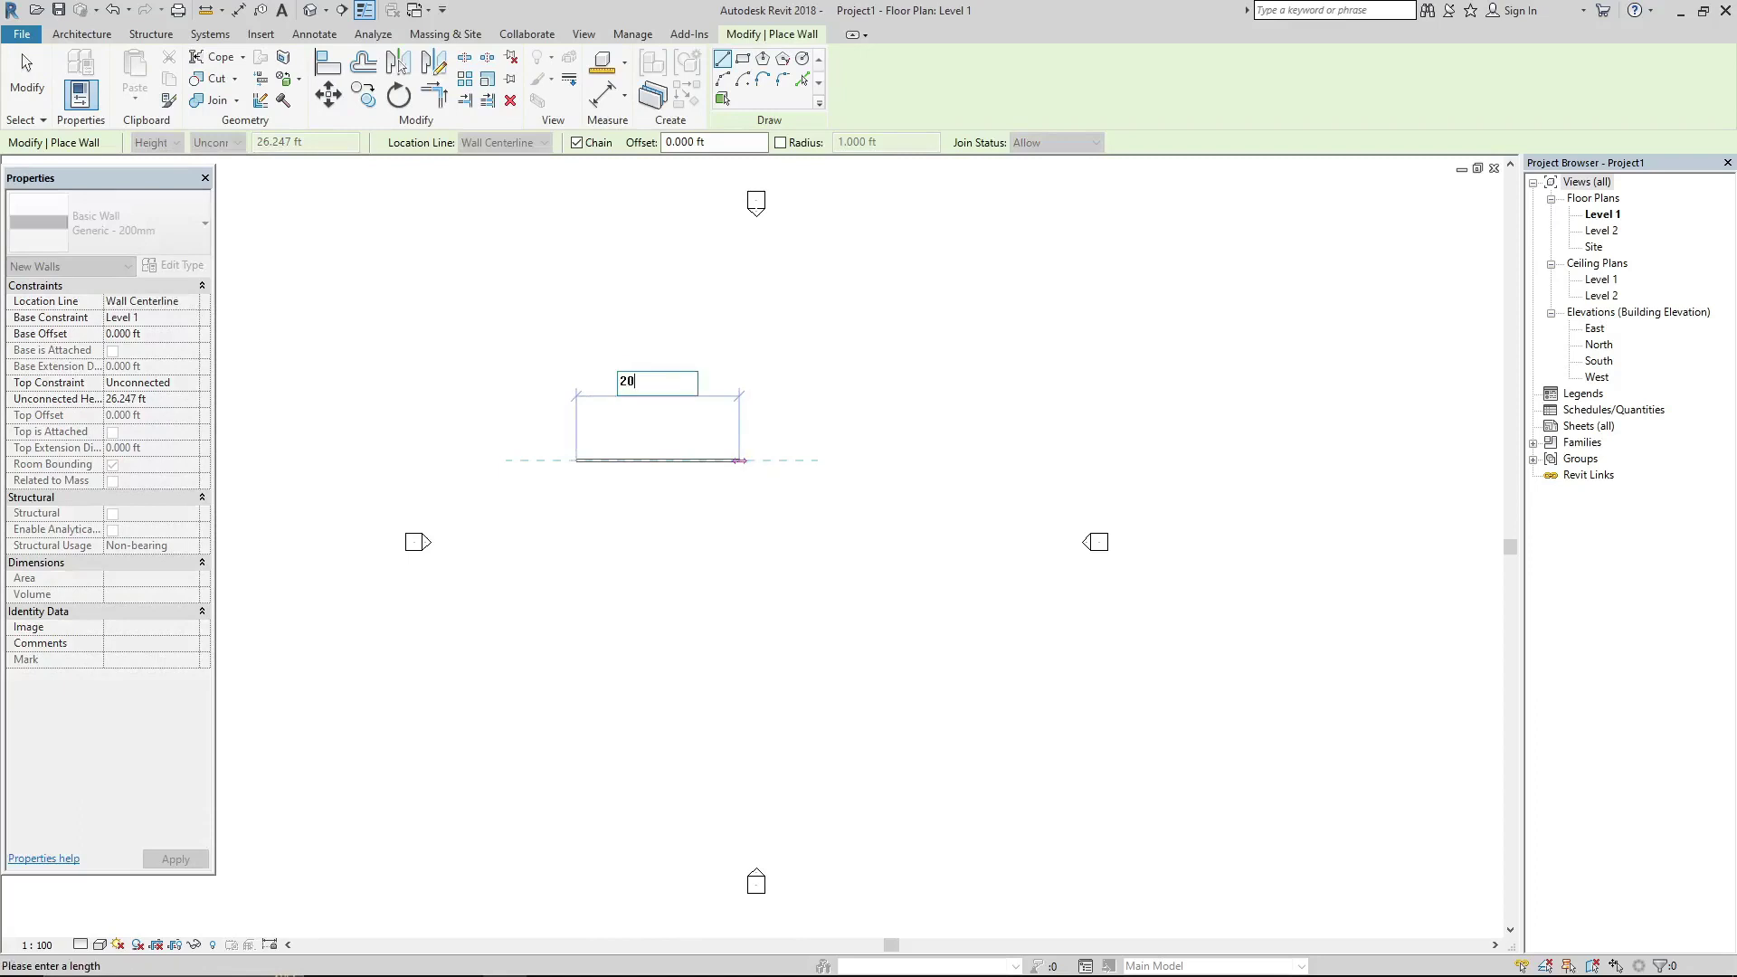
text(')
key(Return)
Step: Continue the wall chain 10 ft down and 20 ft back, and close the rectangle at its starting corner
scroll(601, 485, up, 3)
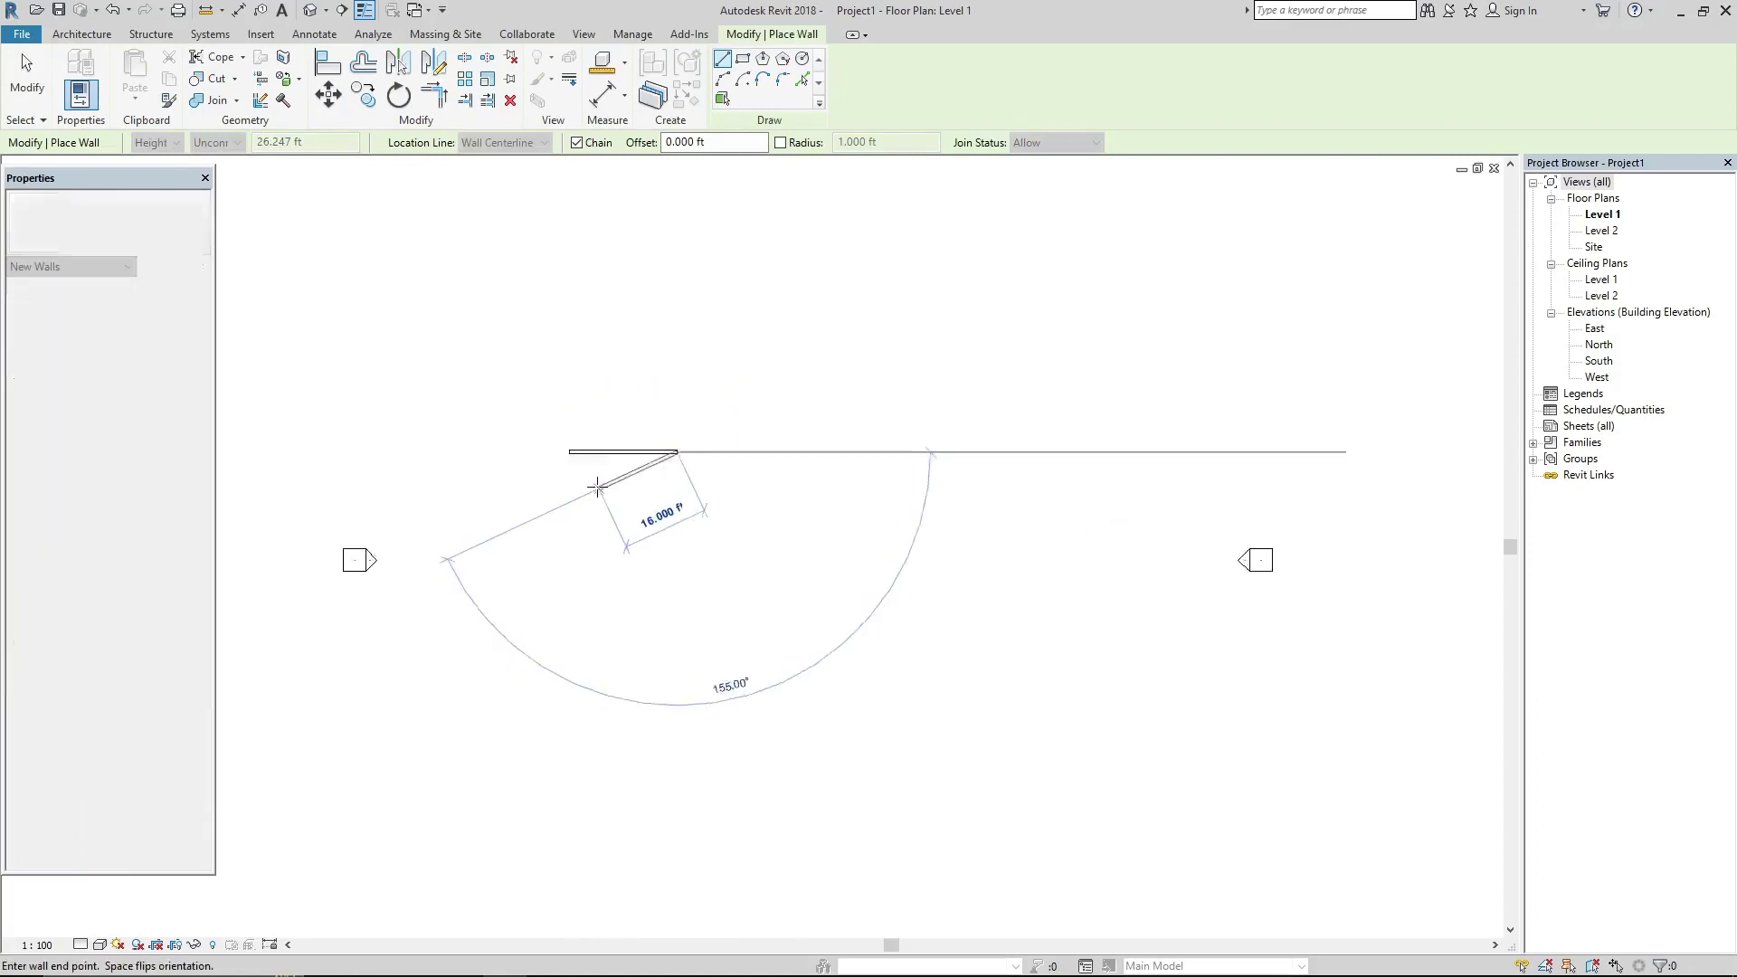
scroll(626, 479, up, 3)
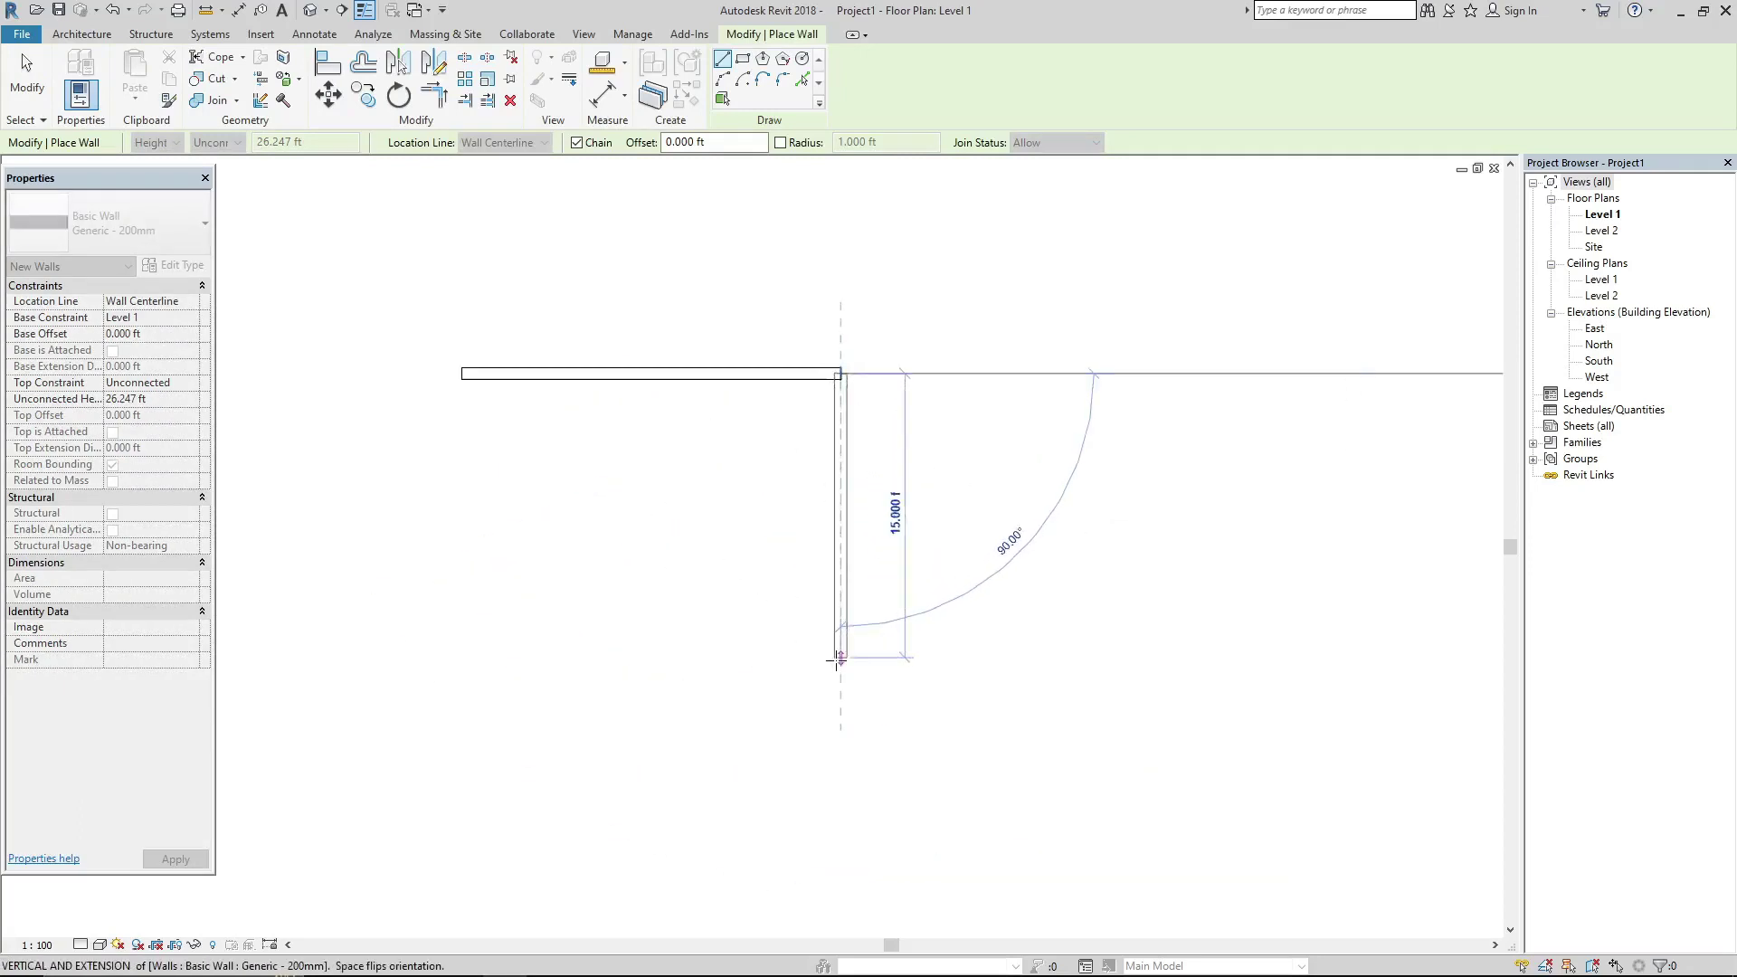
text(10')
key(Return)
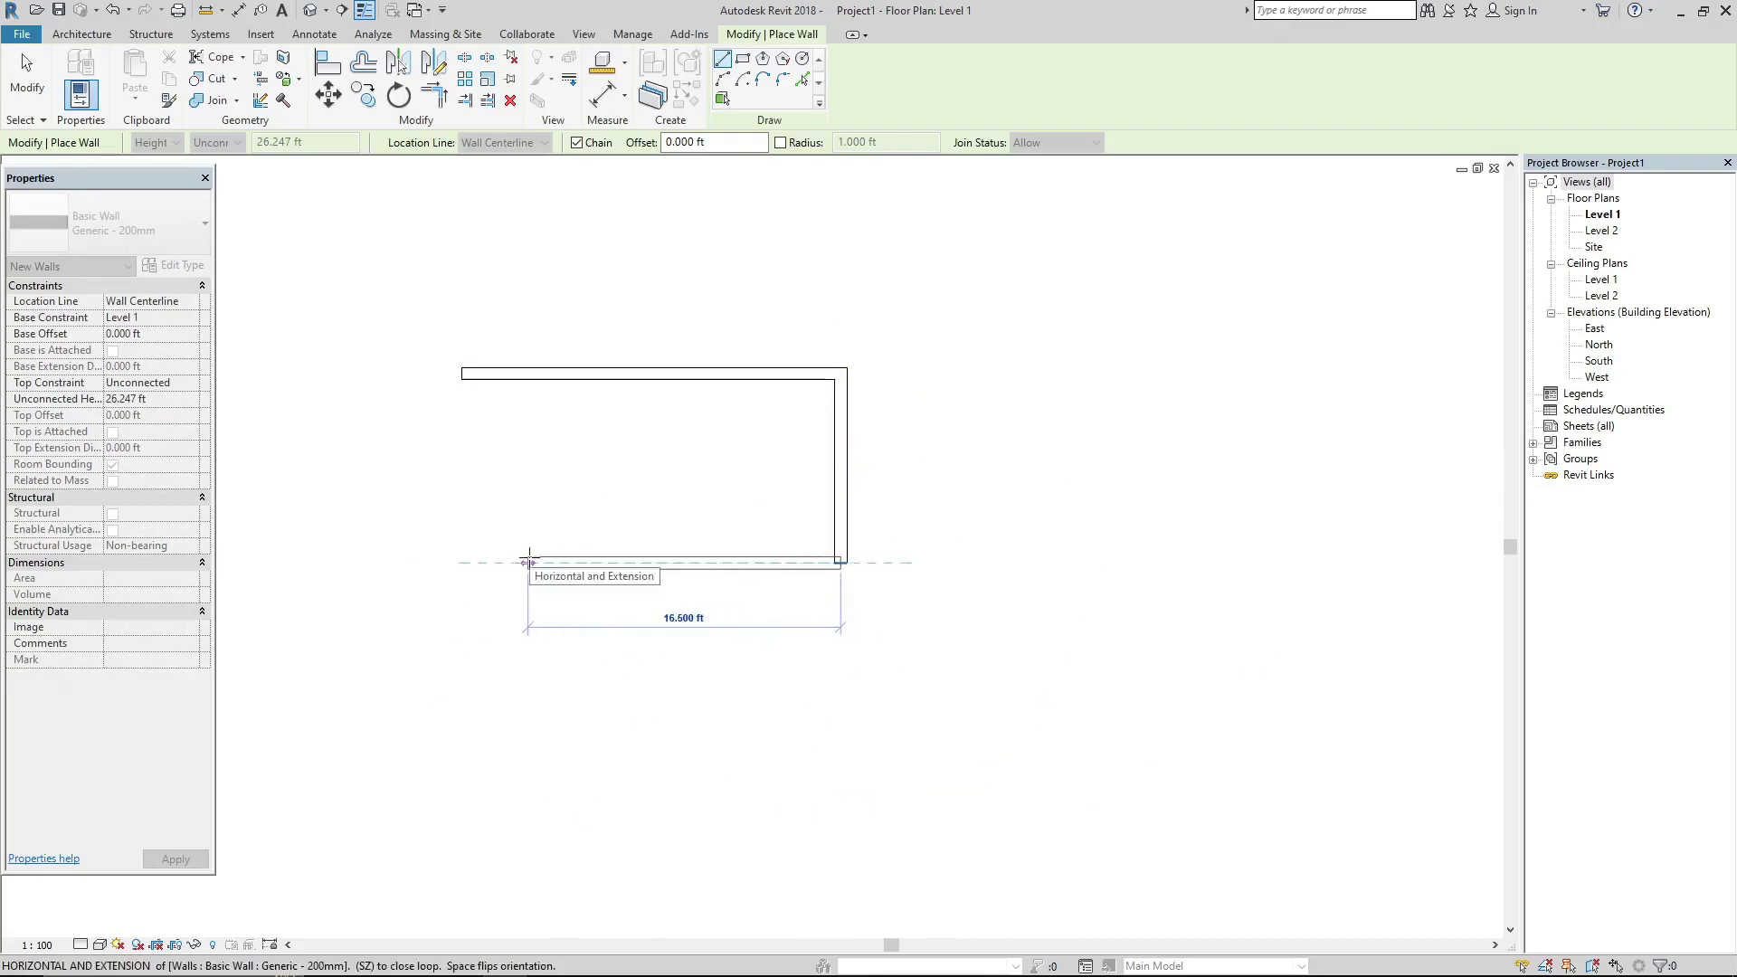
text(20')
key(Return)
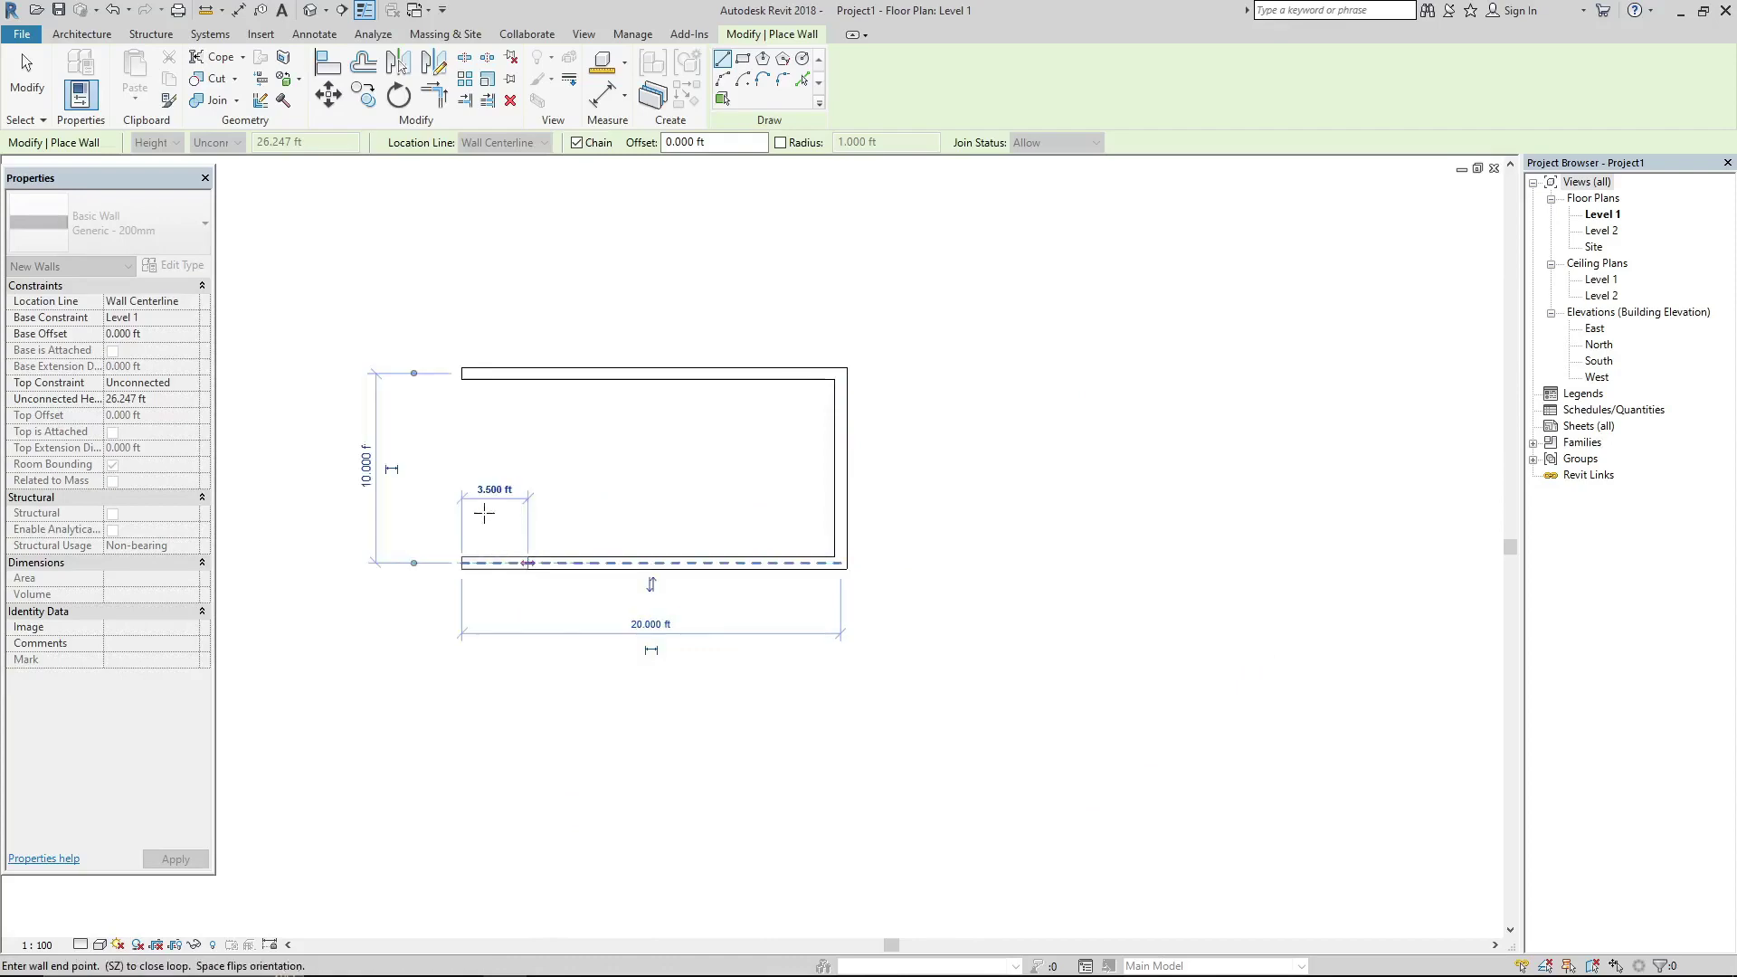
click(467, 373)
key(Escape)
key(Escape)
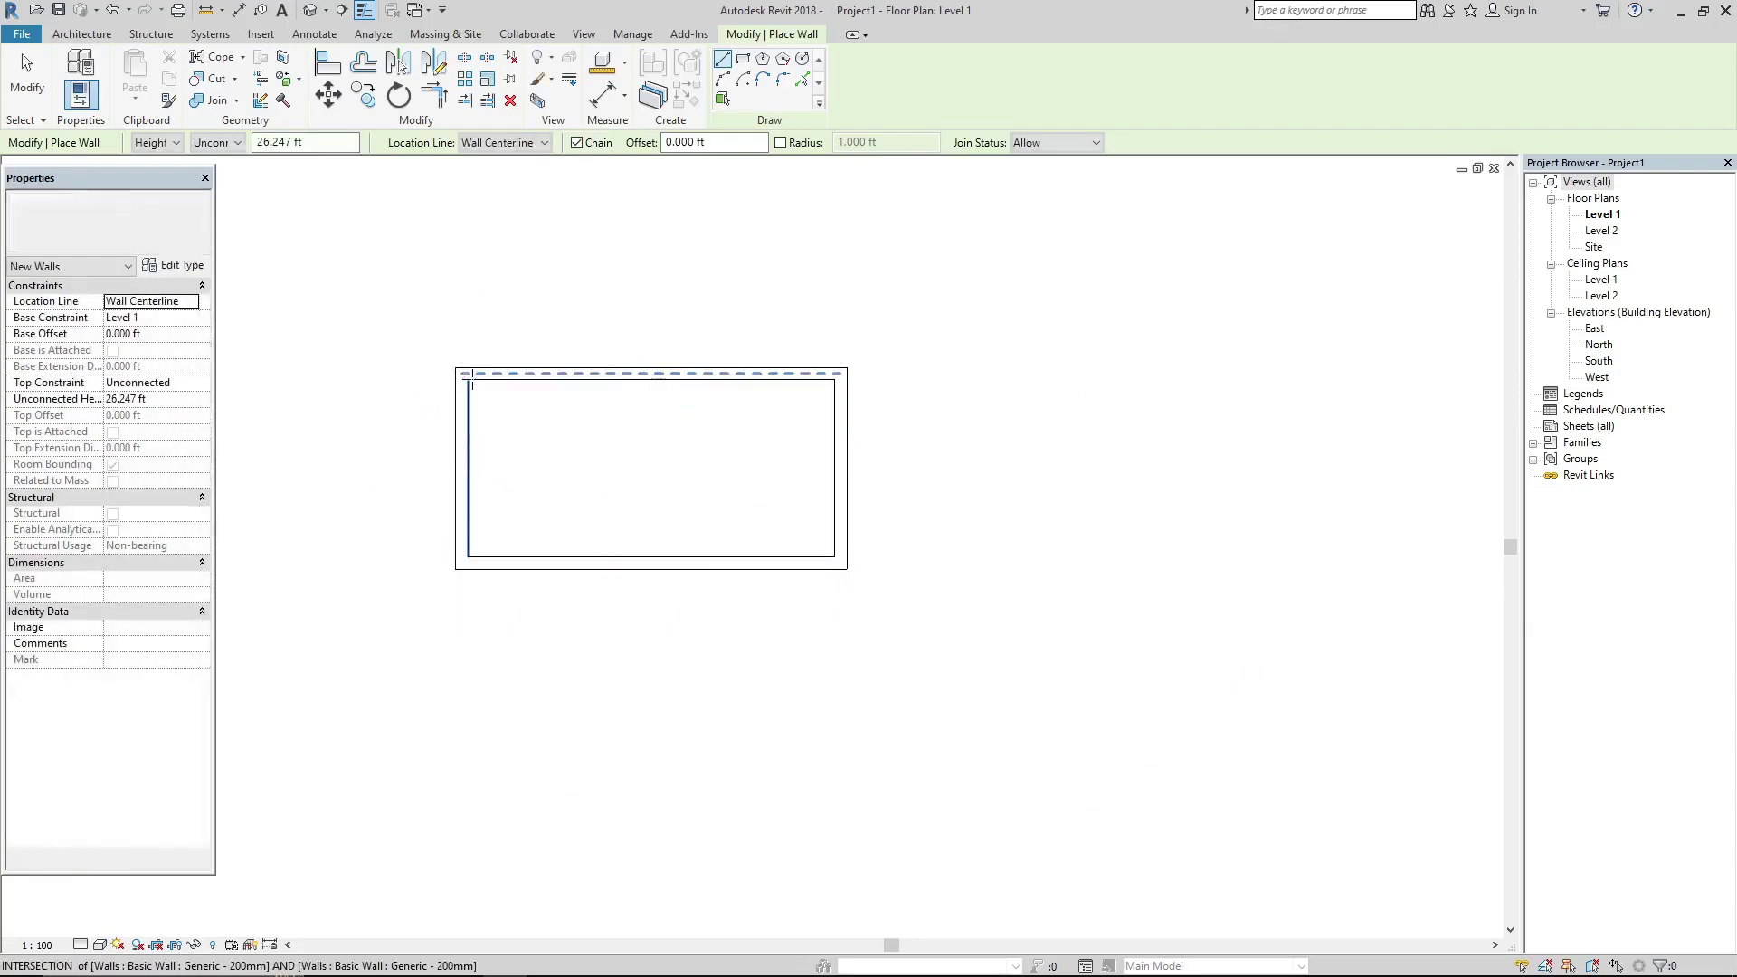
Step: Make the temporary dimensions for the rectangle's height and width permanent, using the upper and right-hand walls
click(582, 387)
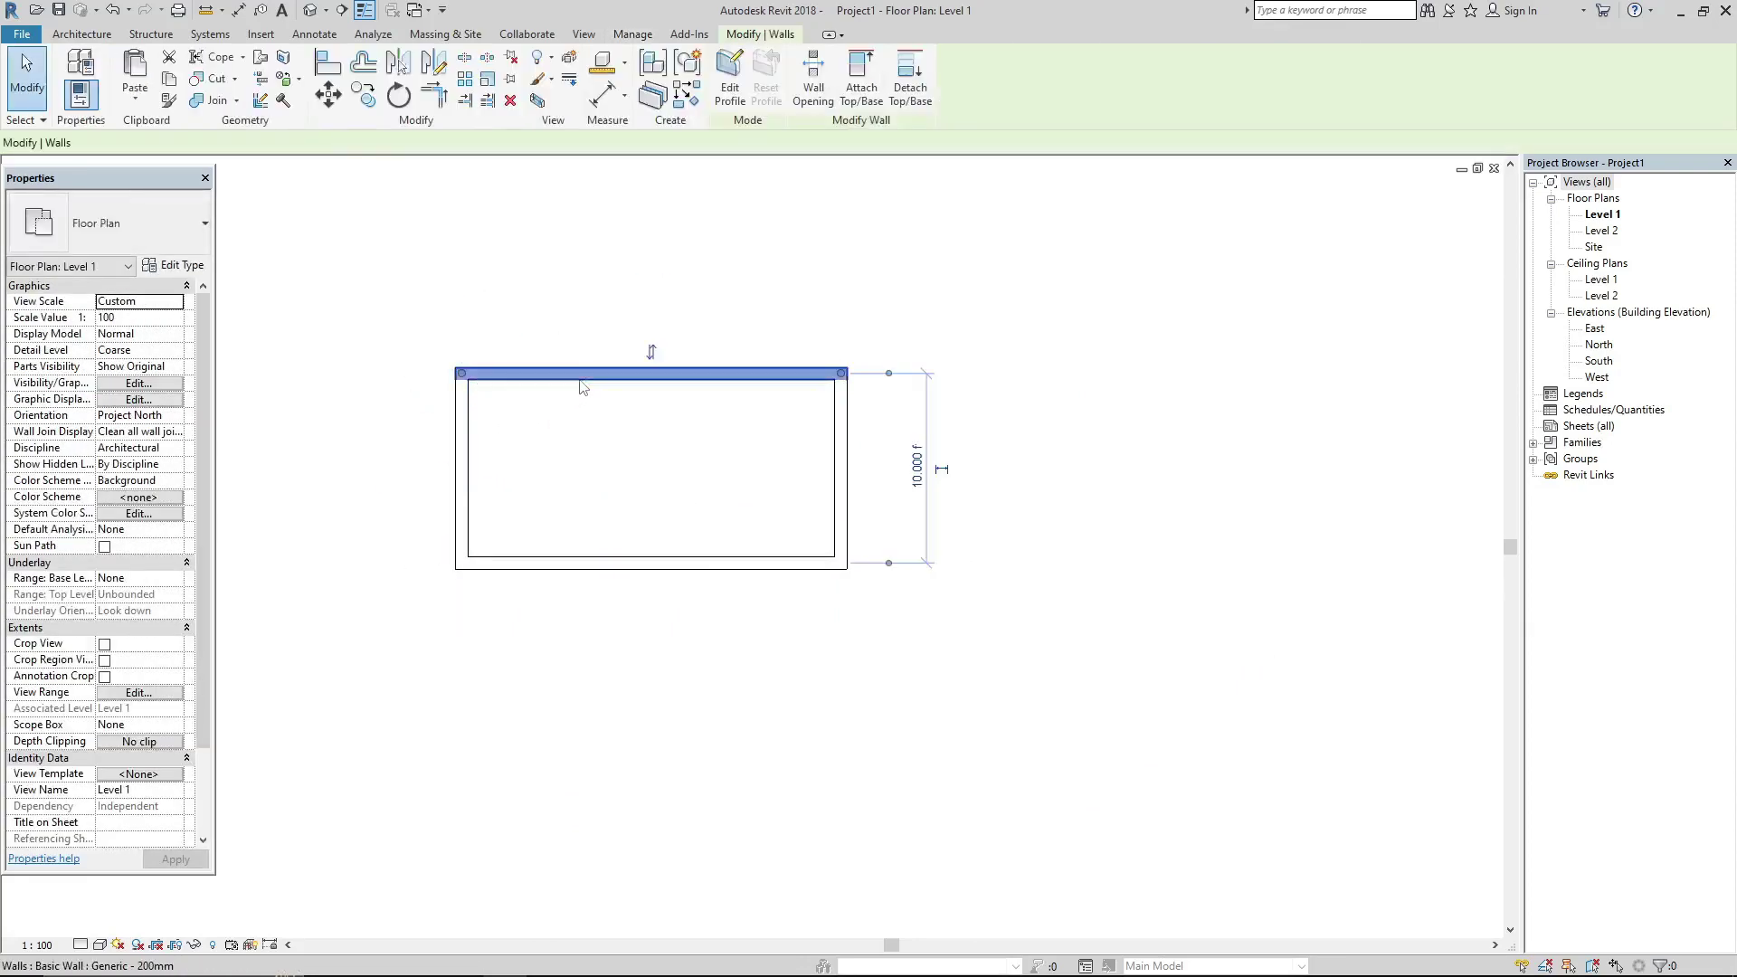
scroll(898, 519, up, 1)
scroll(898, 519, up, 1)
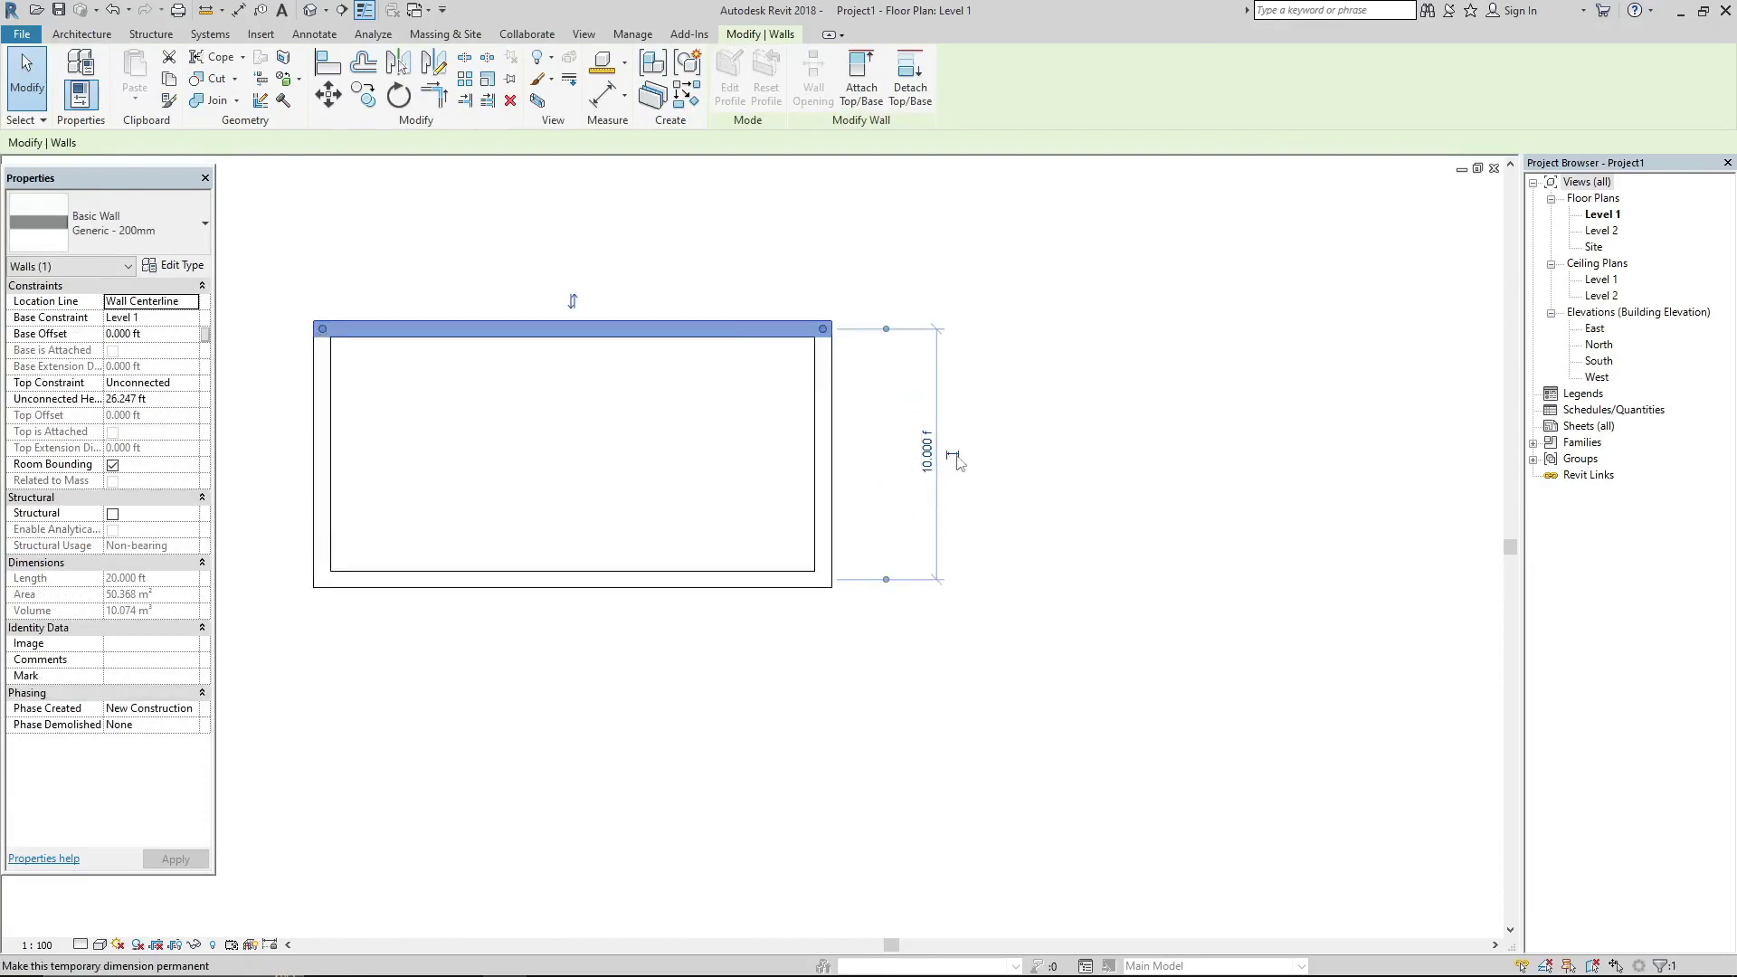
click(952, 455)
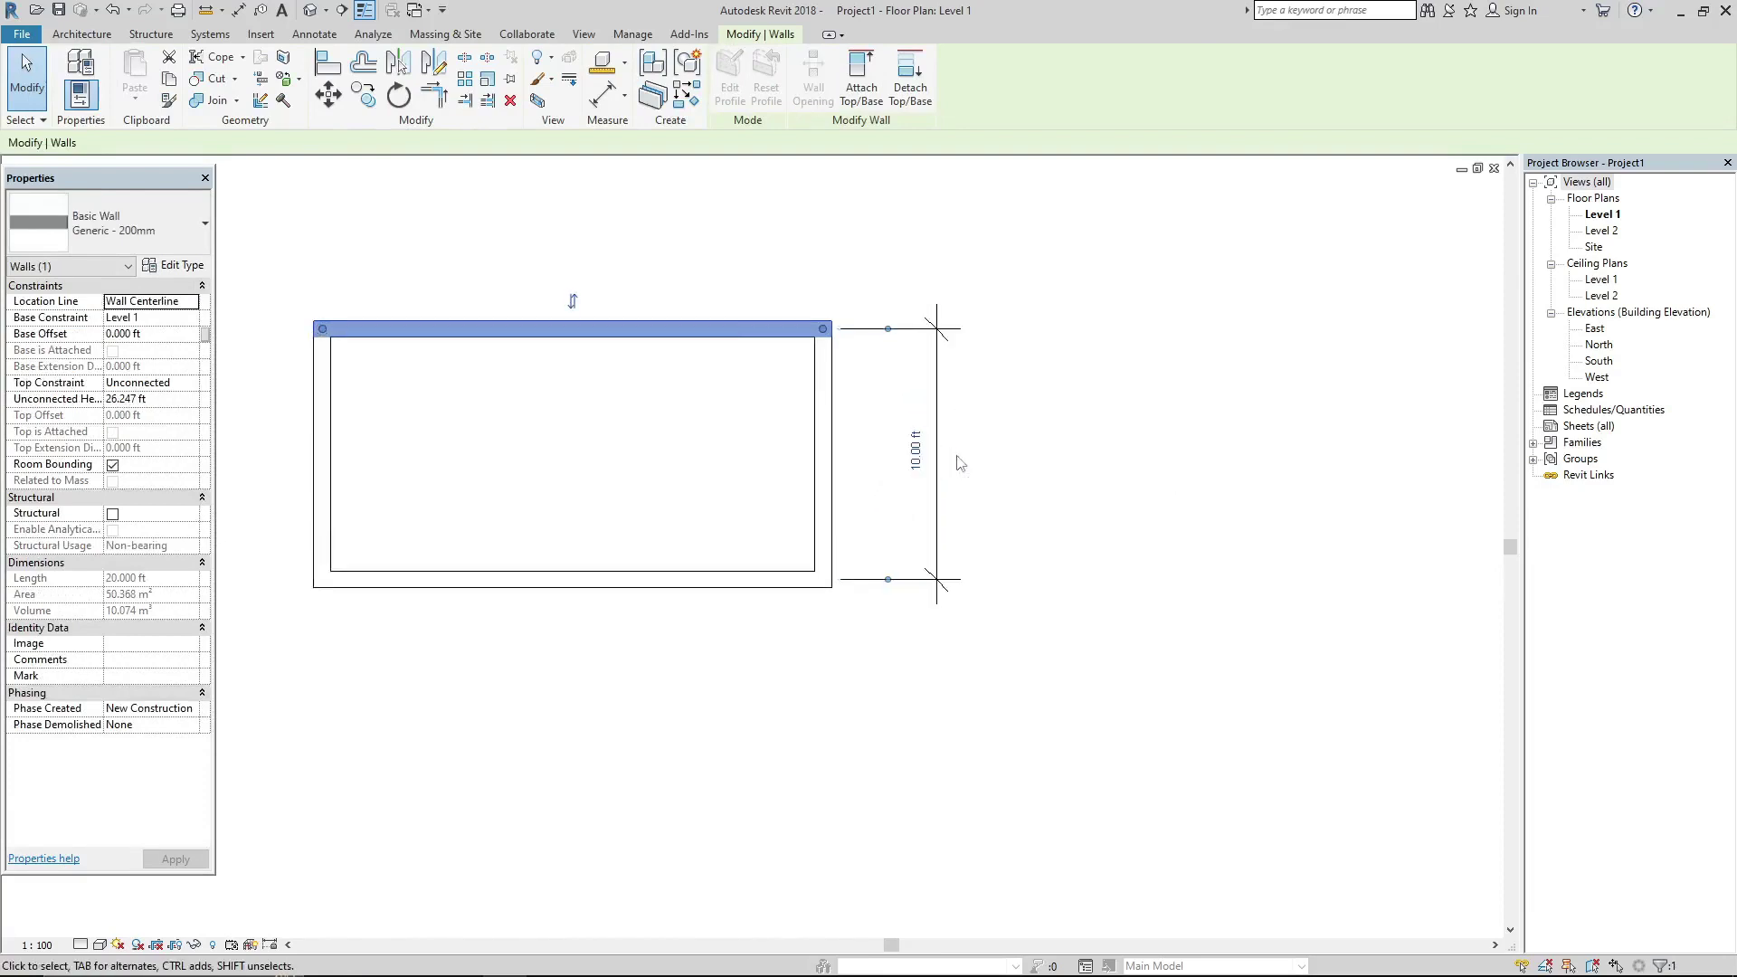
click(823, 455)
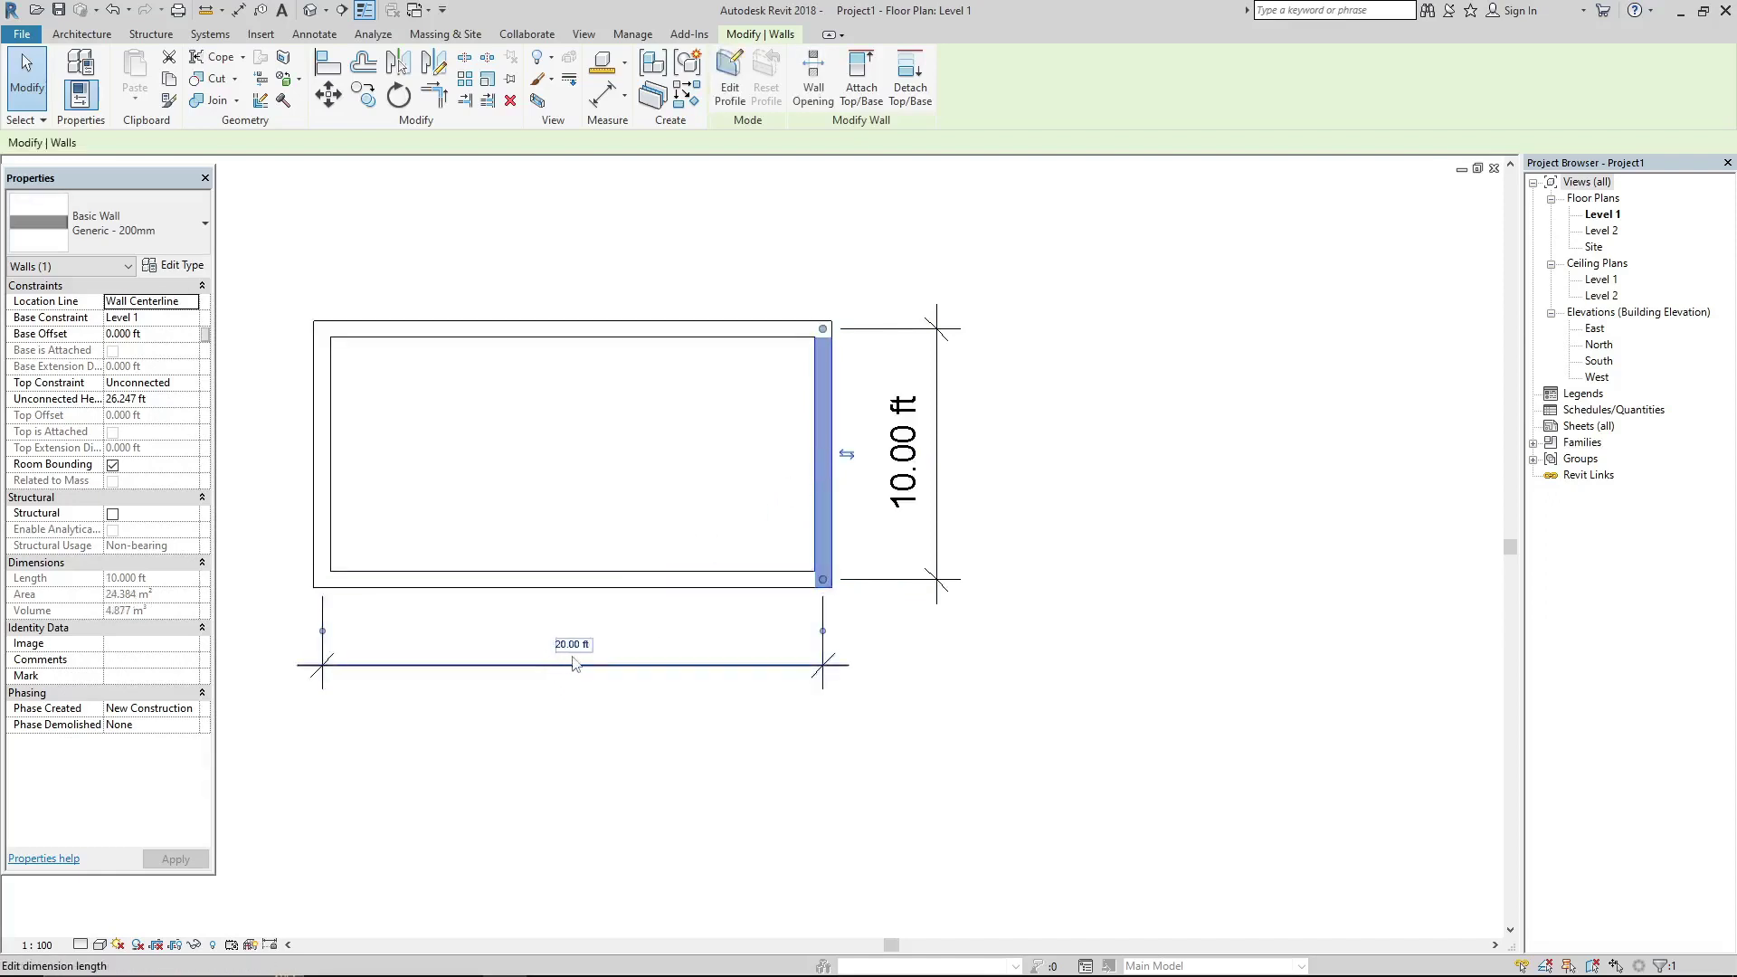
scroll(574, 653, up, 2)
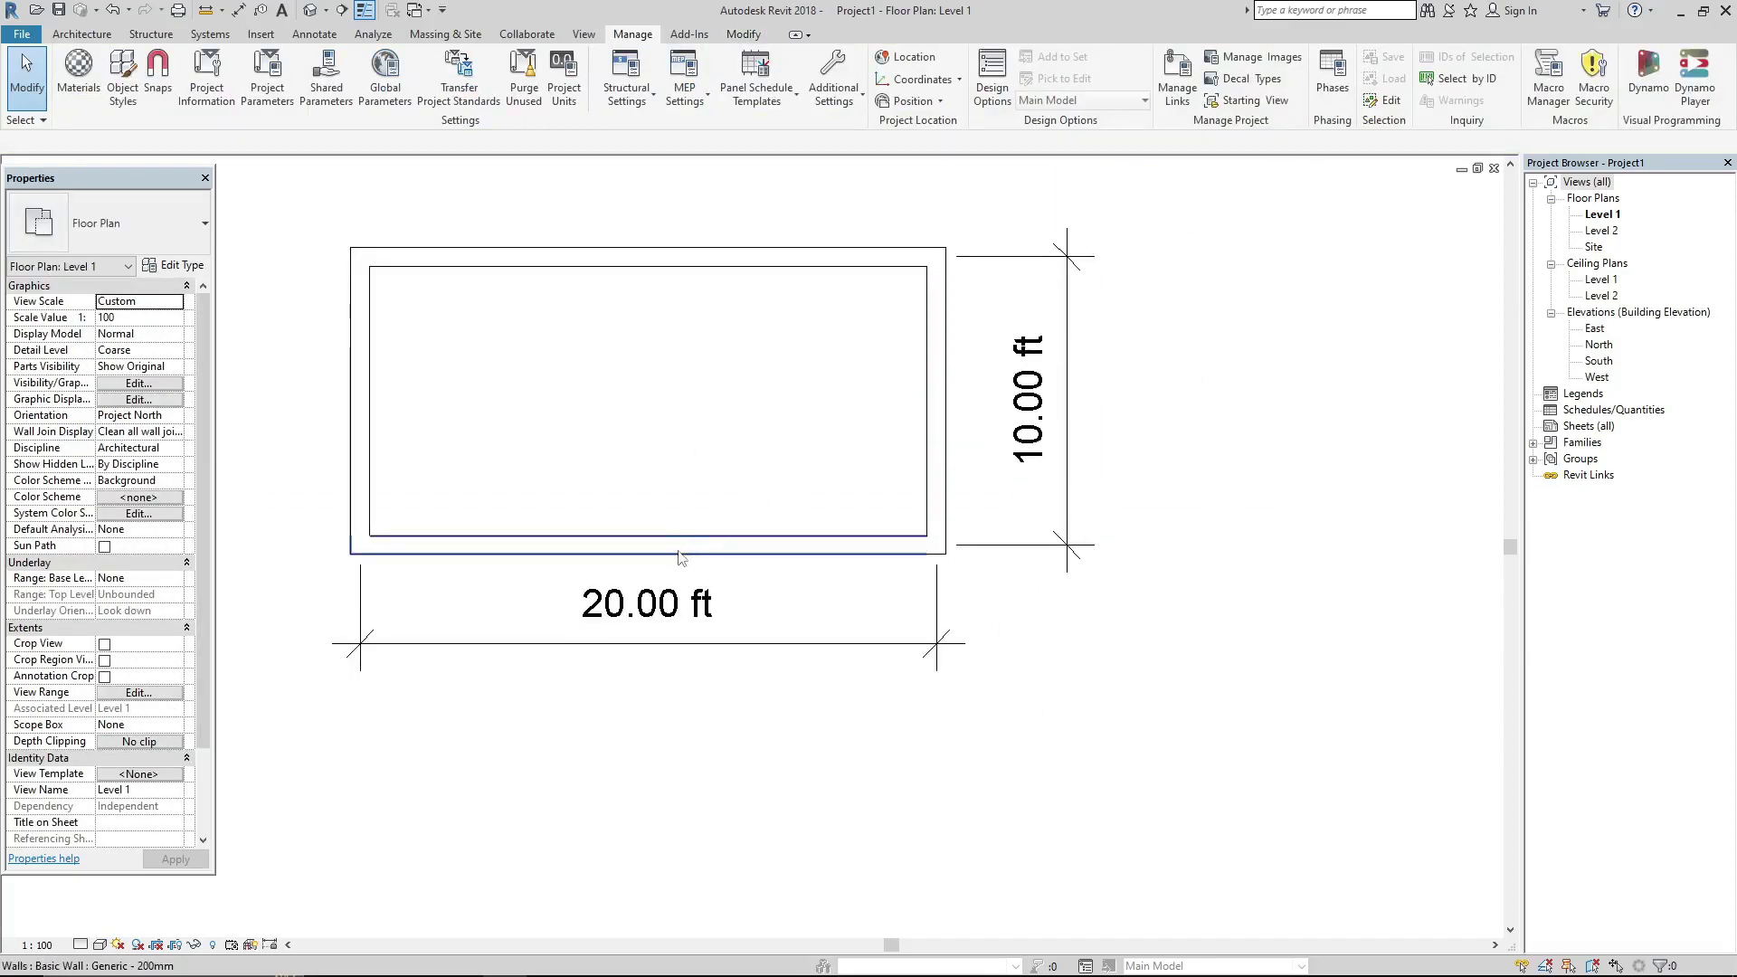
Step: Select the lower horizontal wall and set the project's length units to millimeters
click(680, 546)
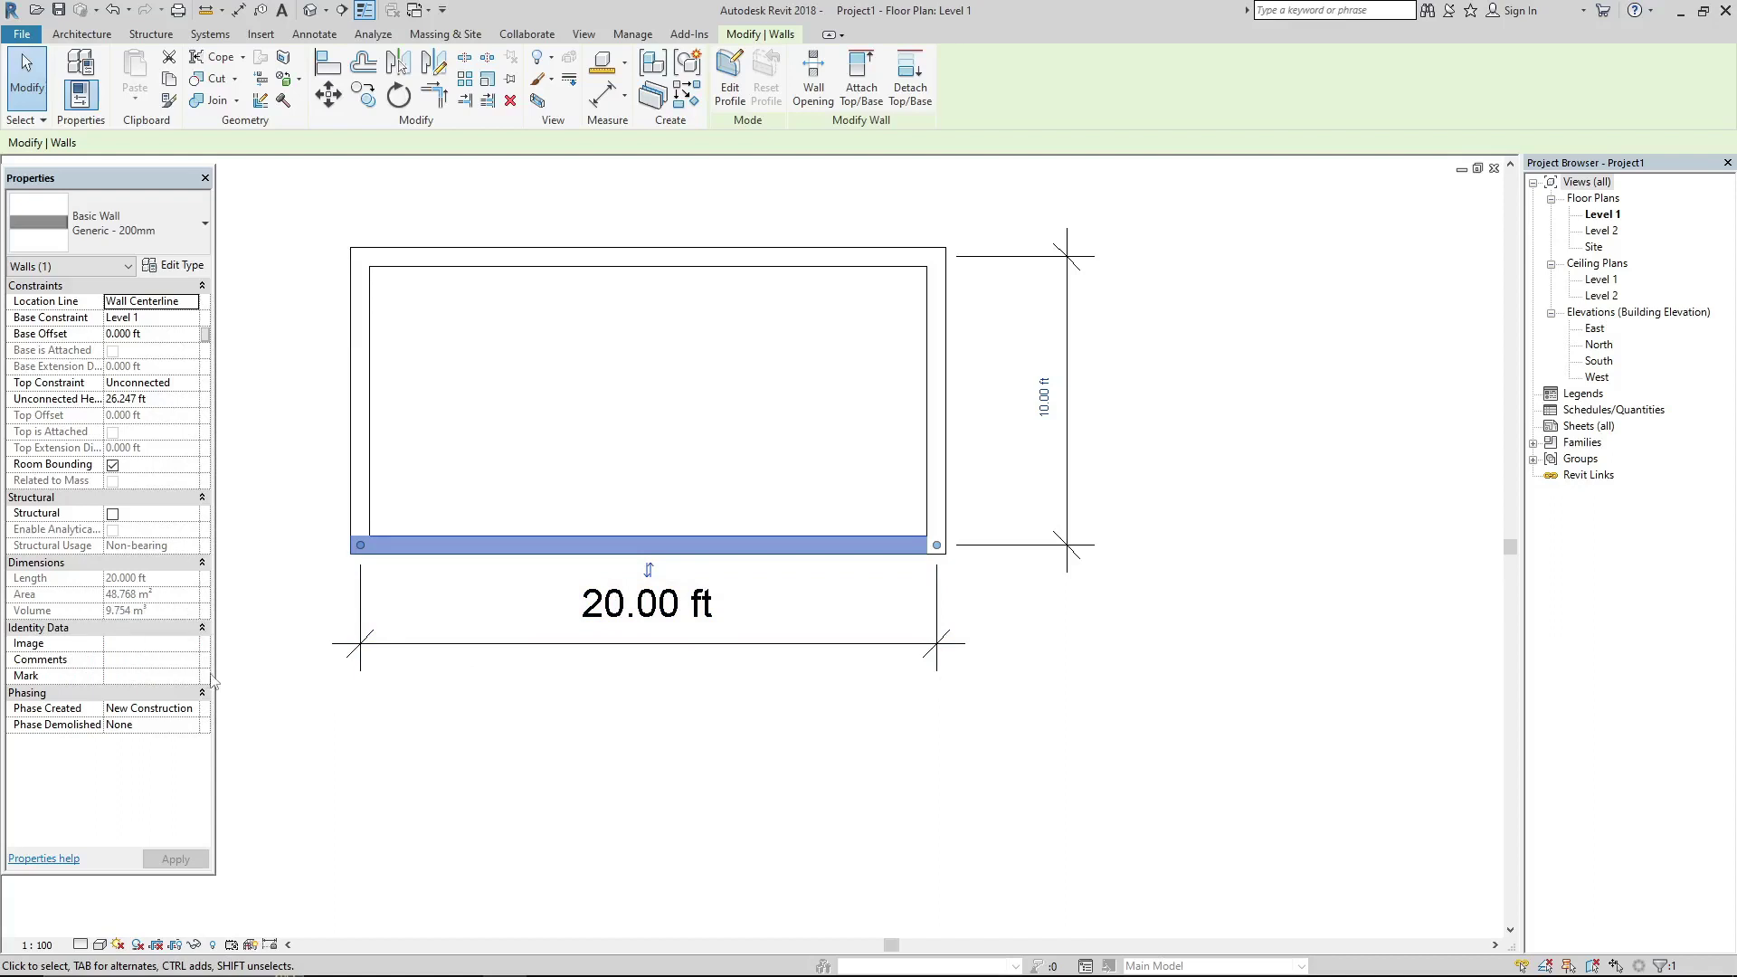
key(u)
key(n)
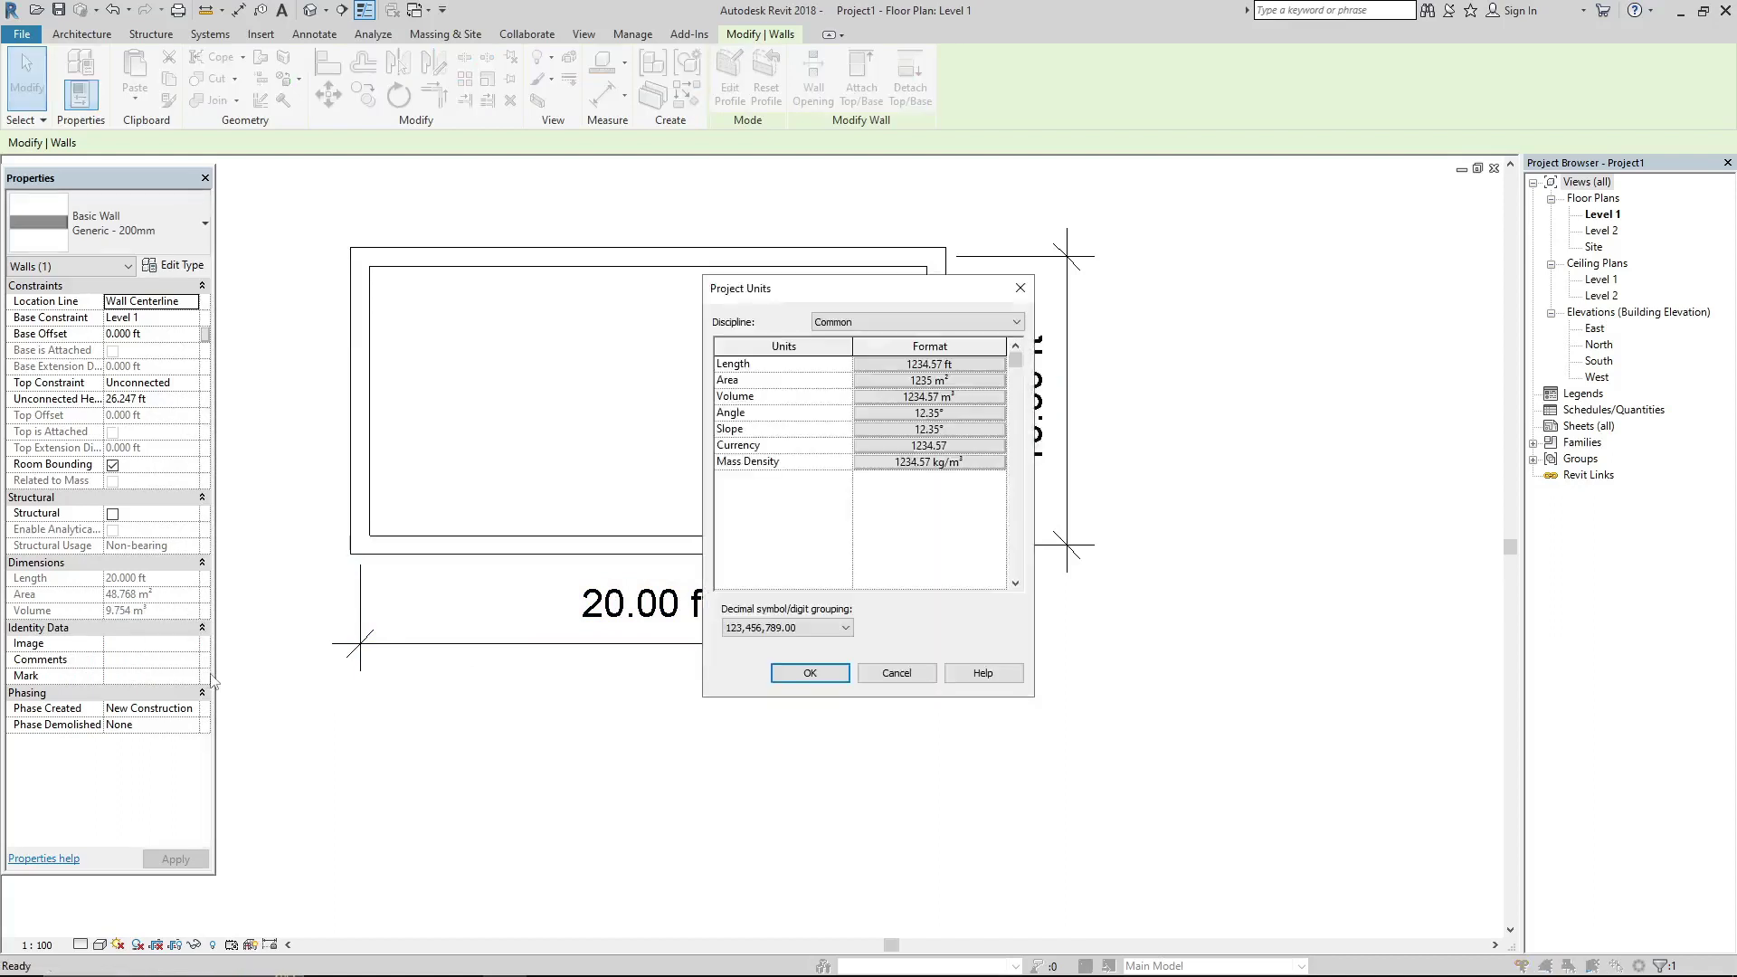
click(974, 366)
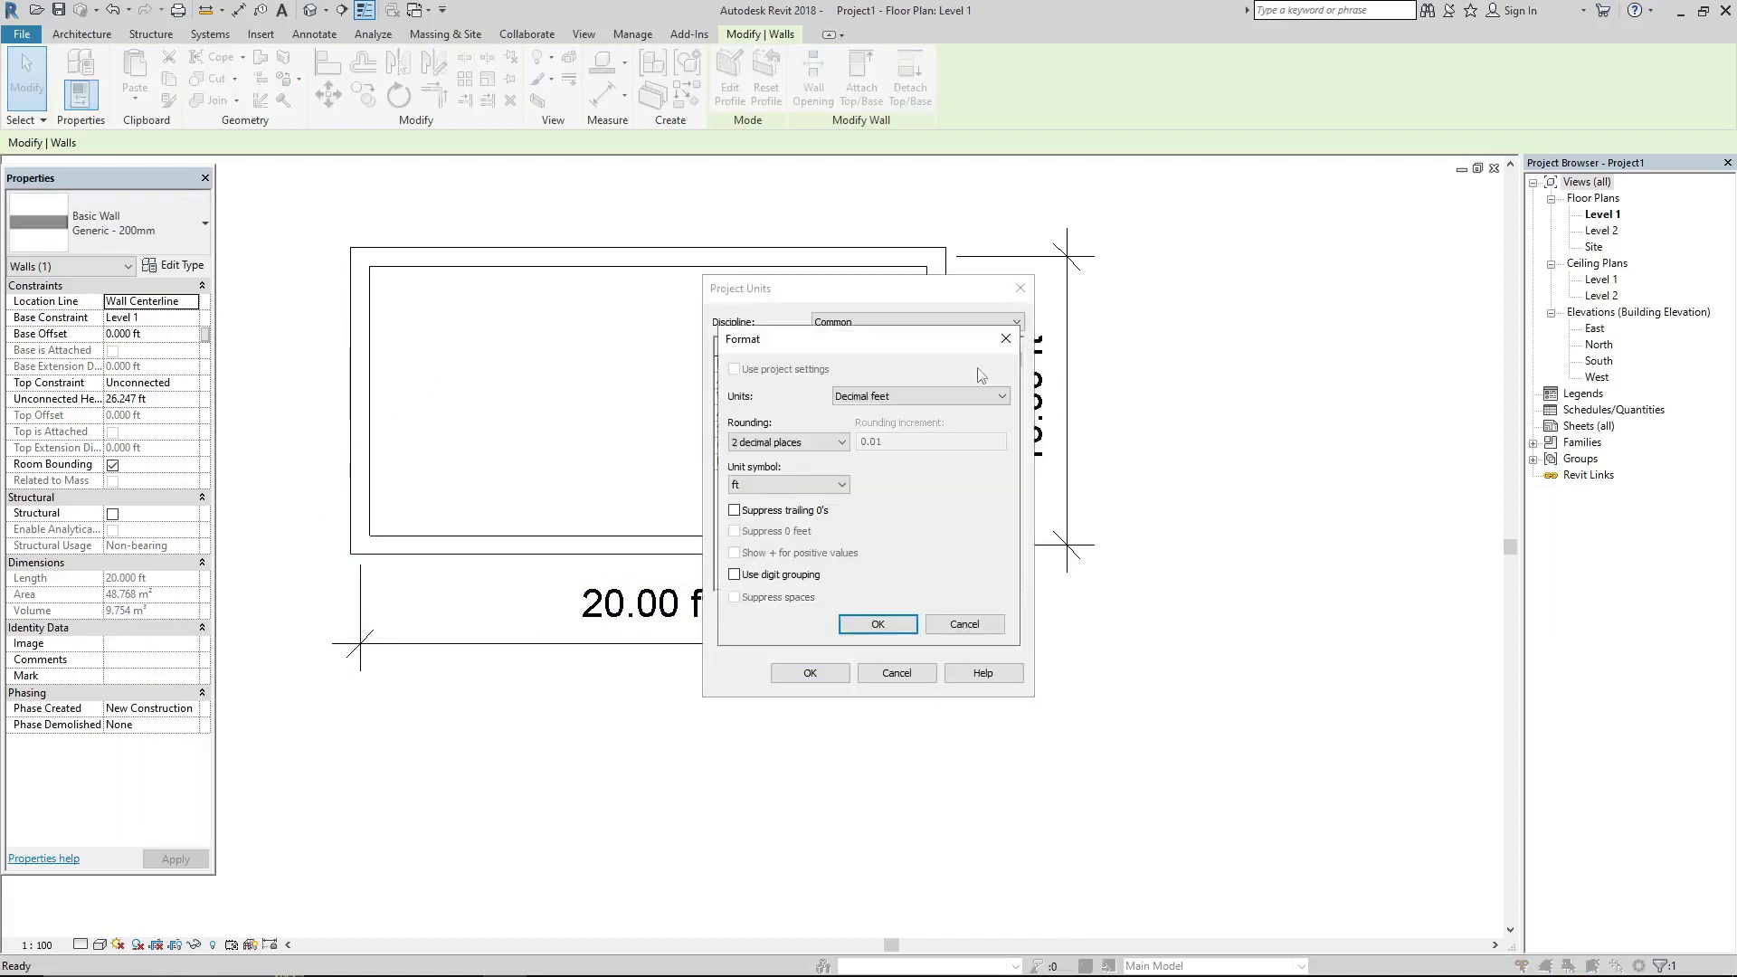
click(975, 398)
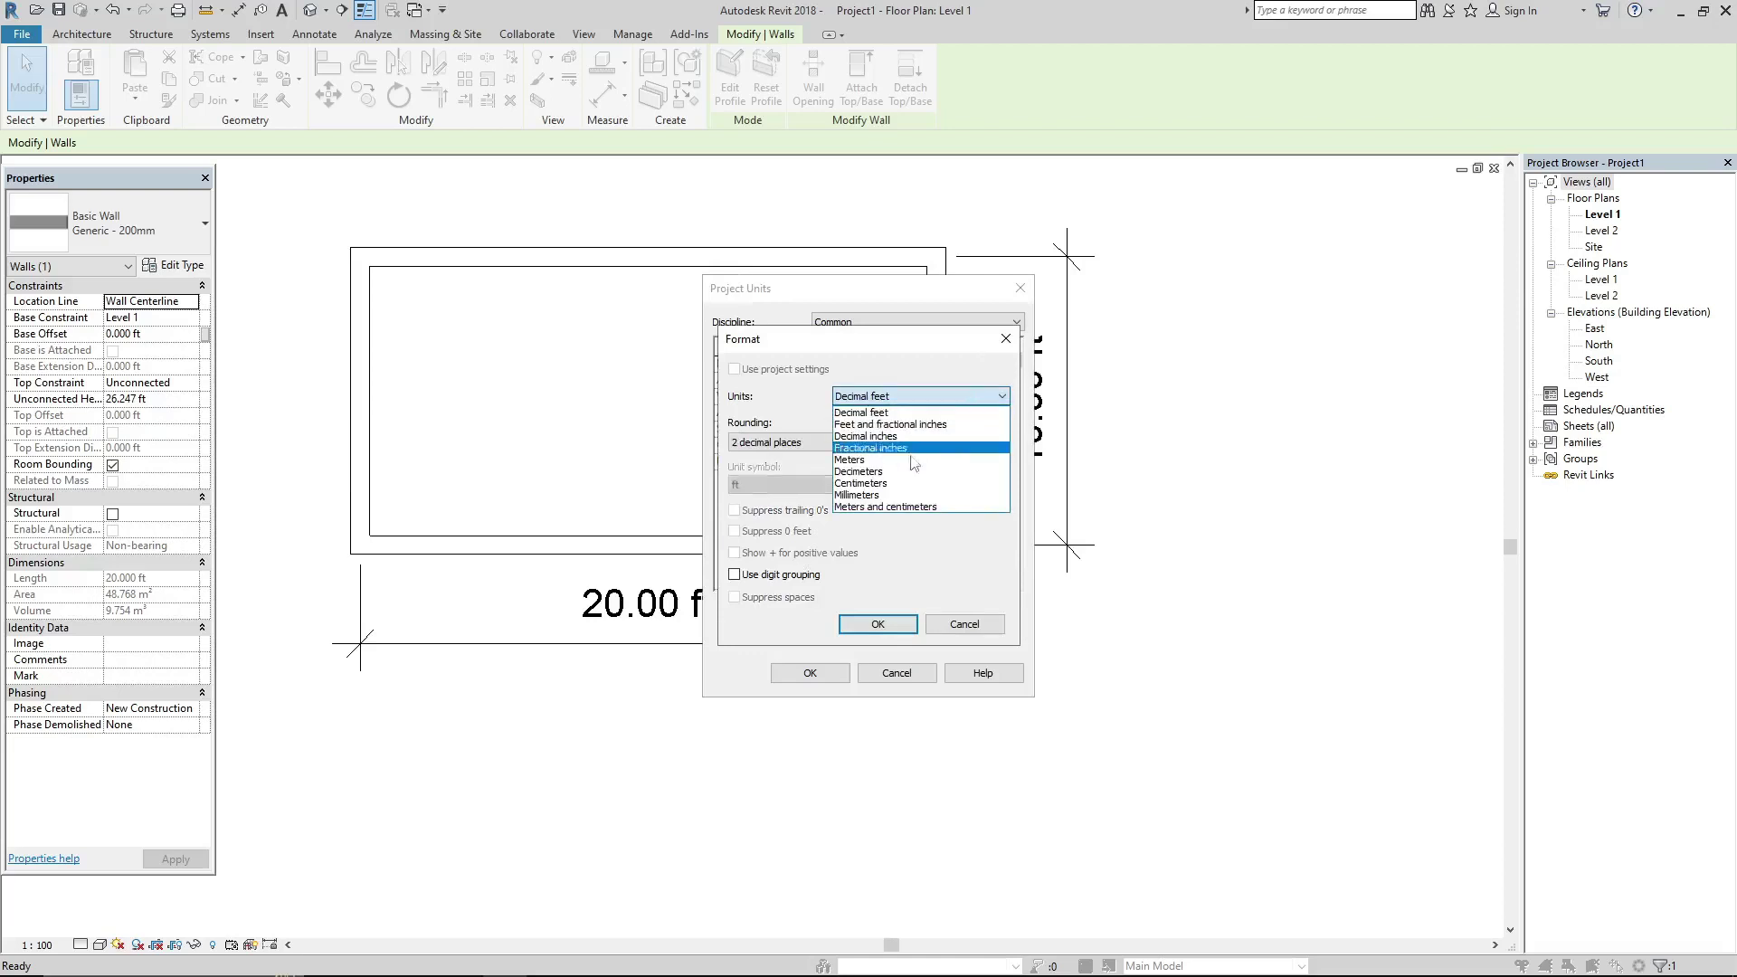
click(879, 496)
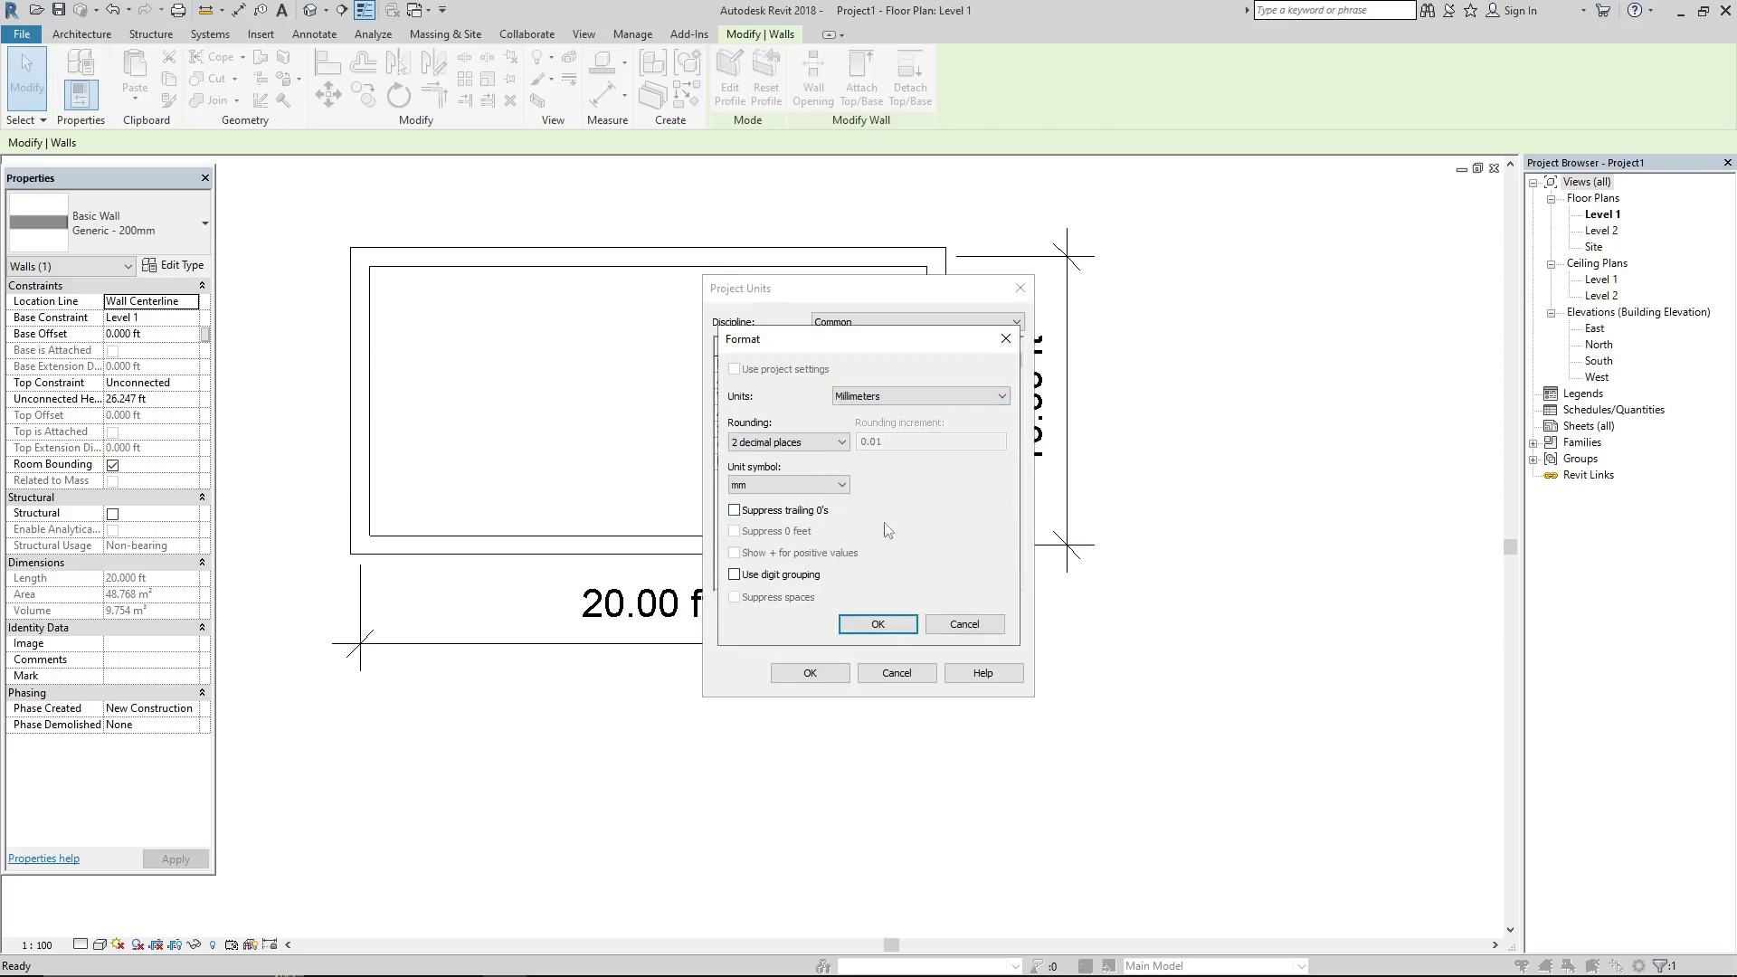
click(877, 624)
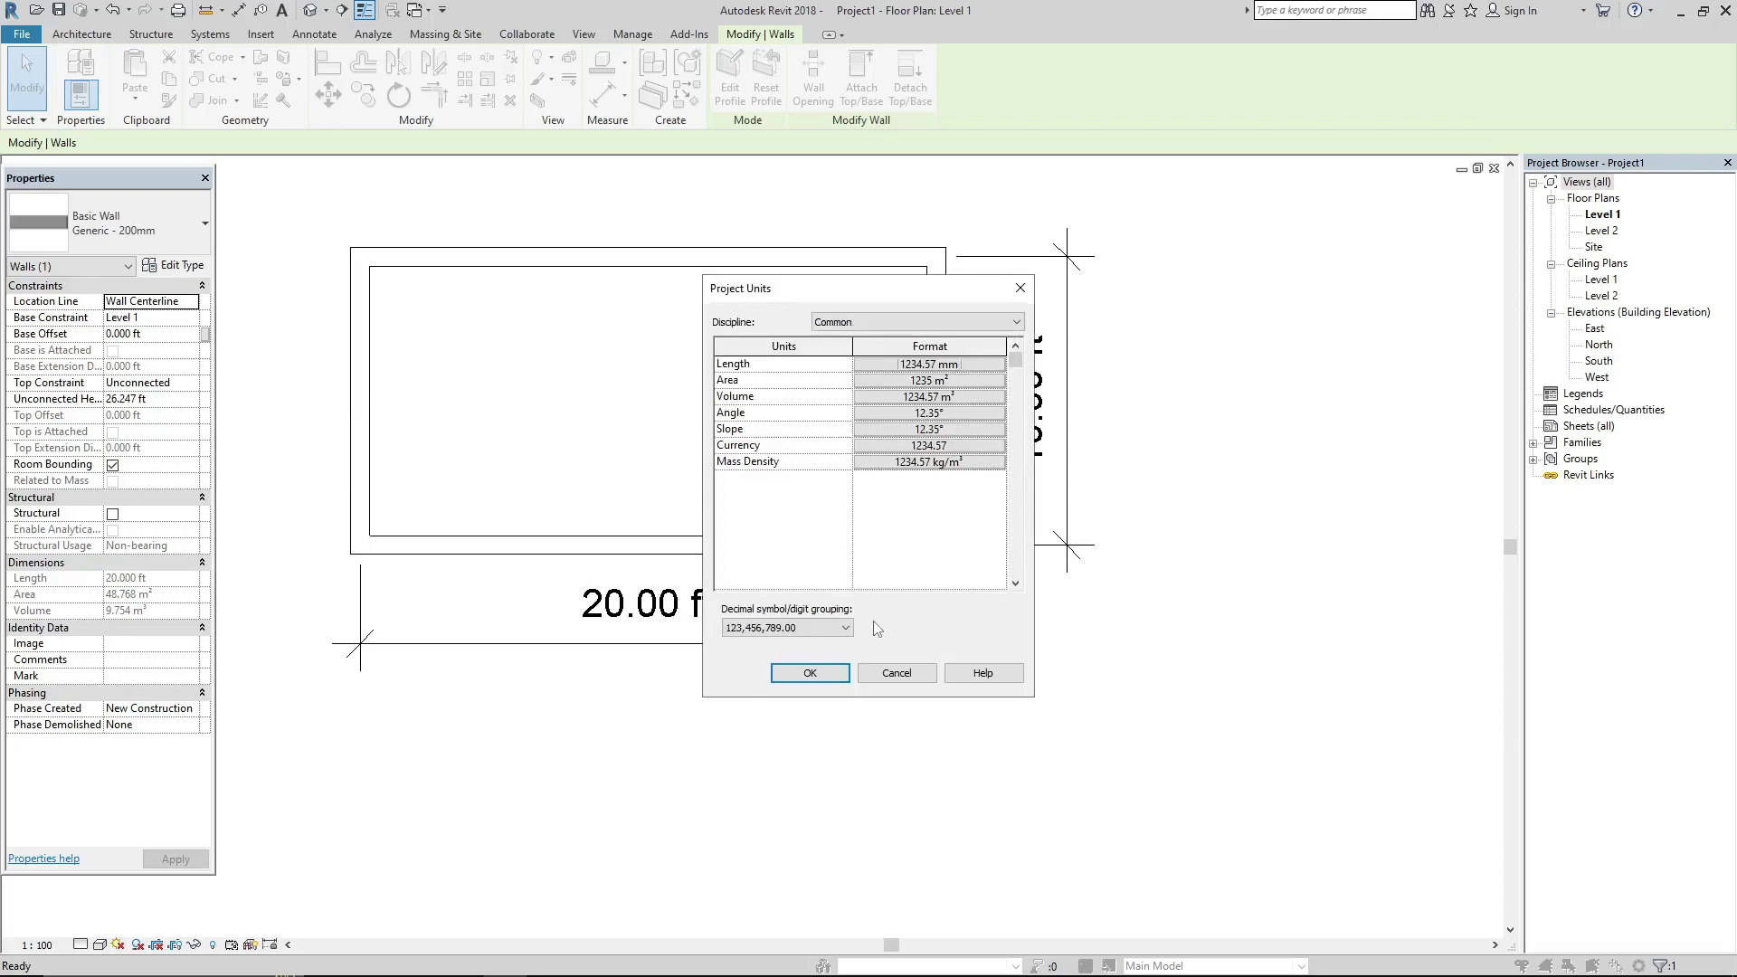
click(809, 673)
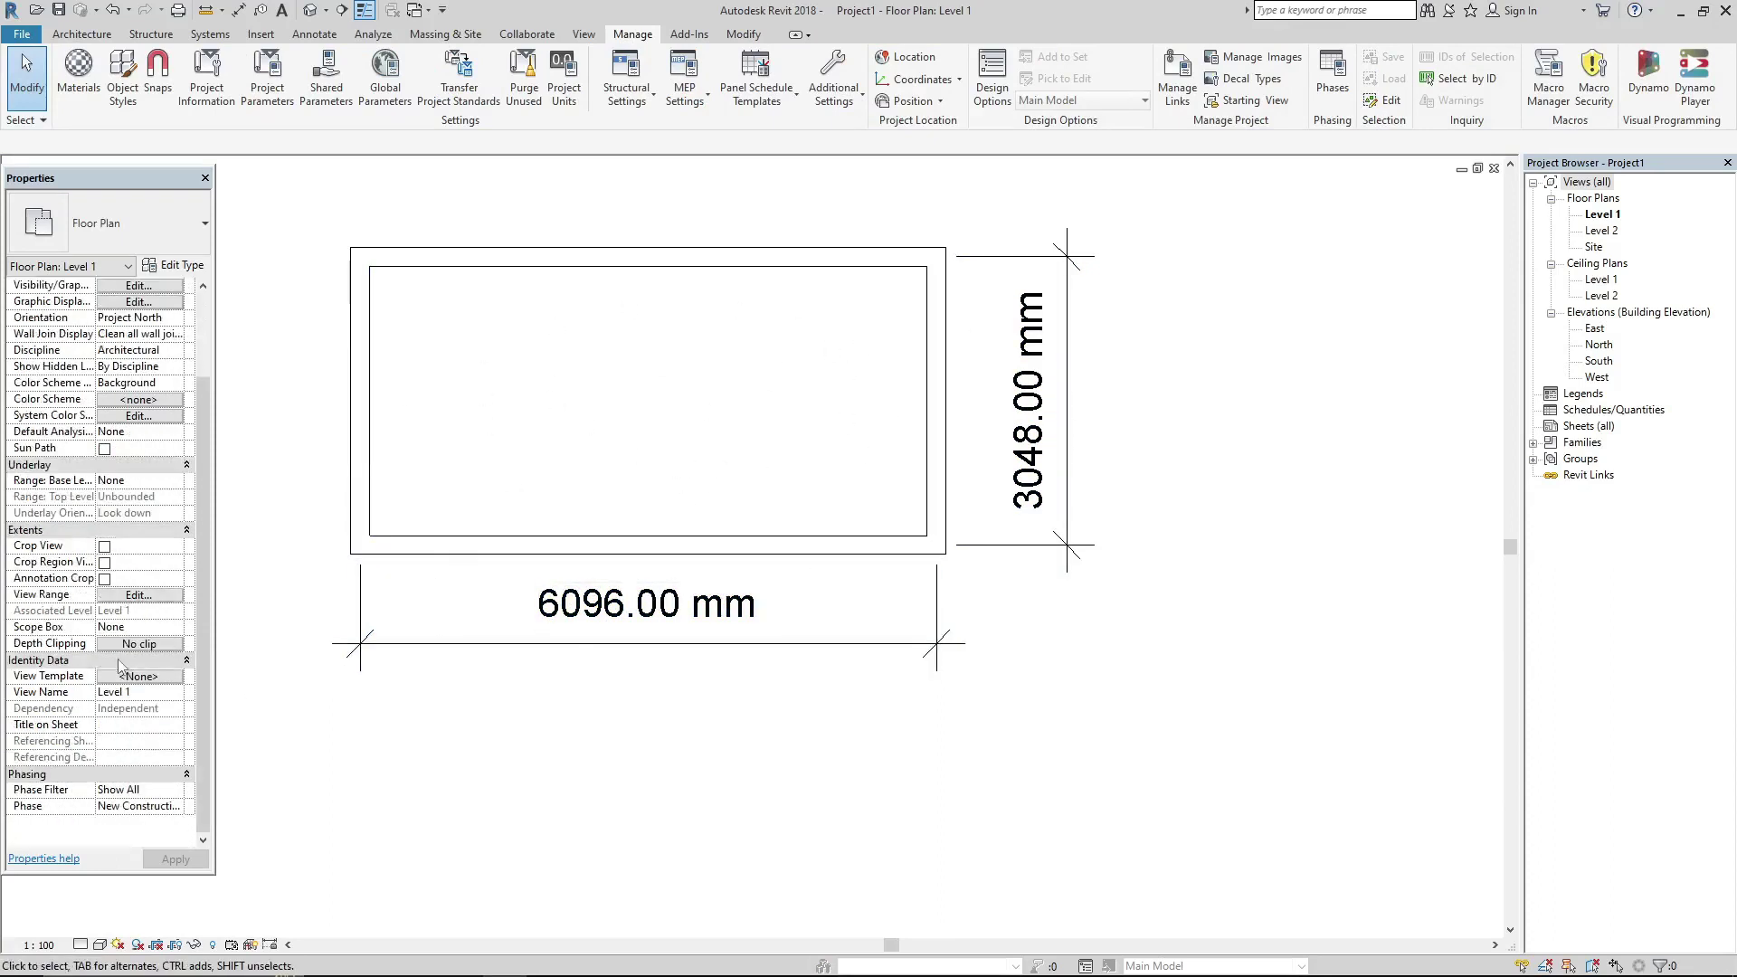
Step: Set the project's area units to square millimeters and inspect the lower horizontal wall's area in its properties
scroll(70, 606, down, 3)
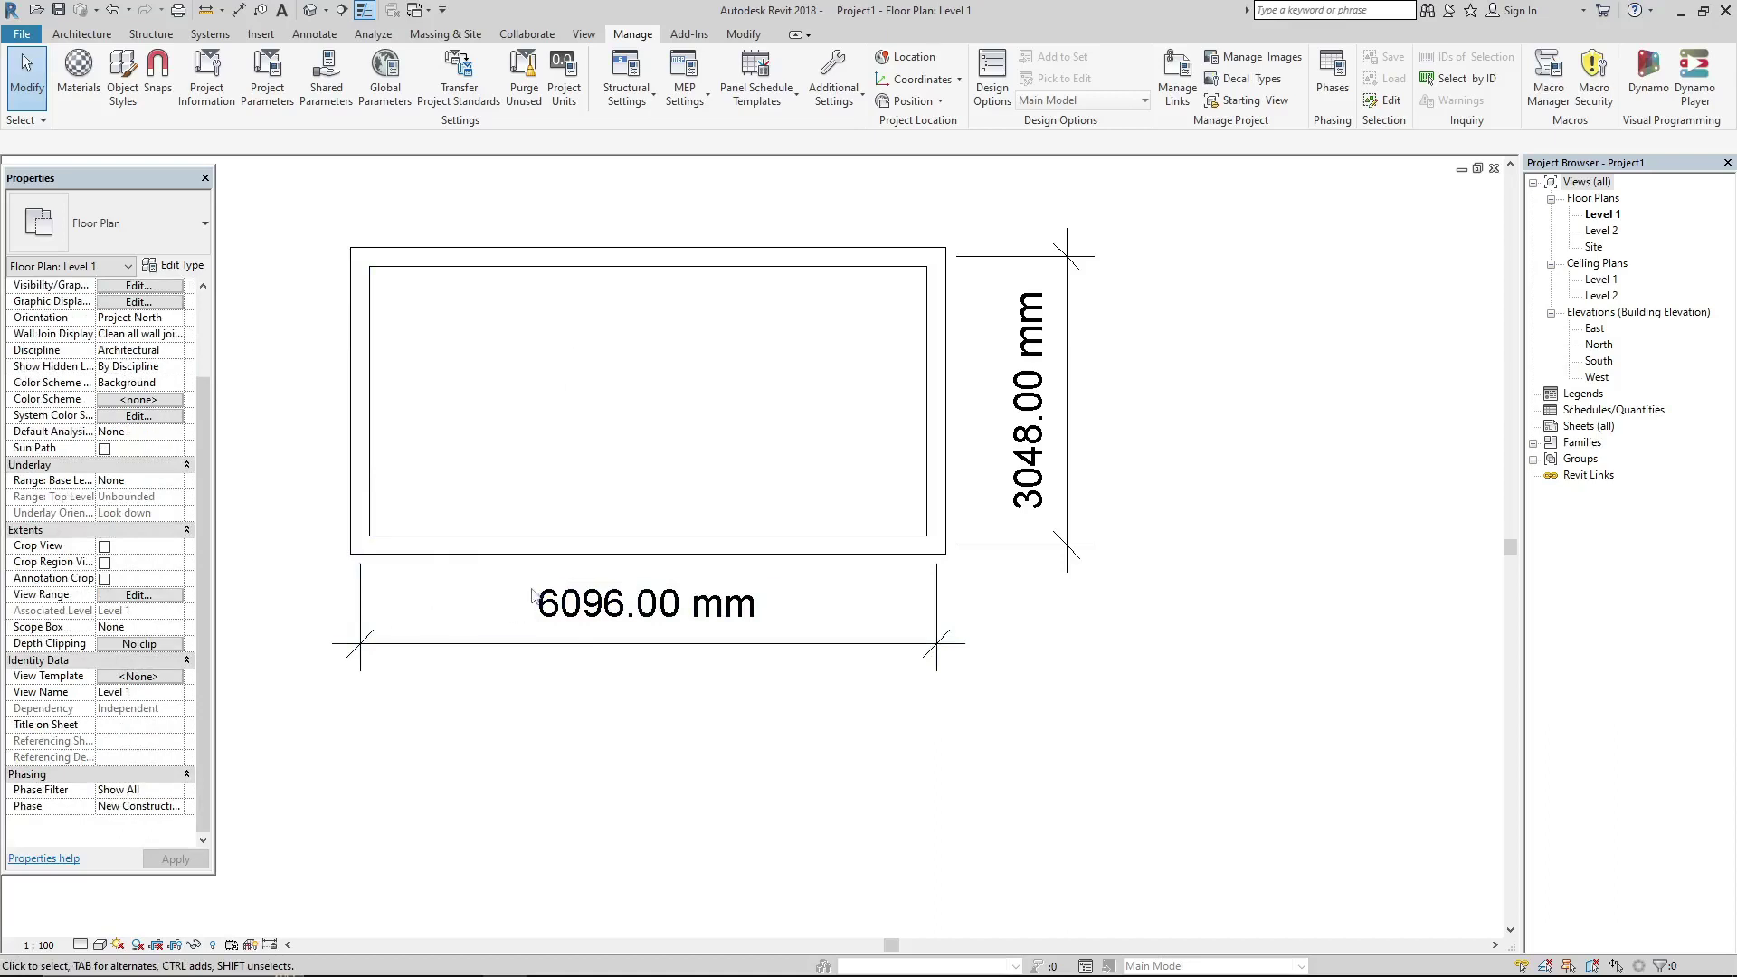
click(468, 568)
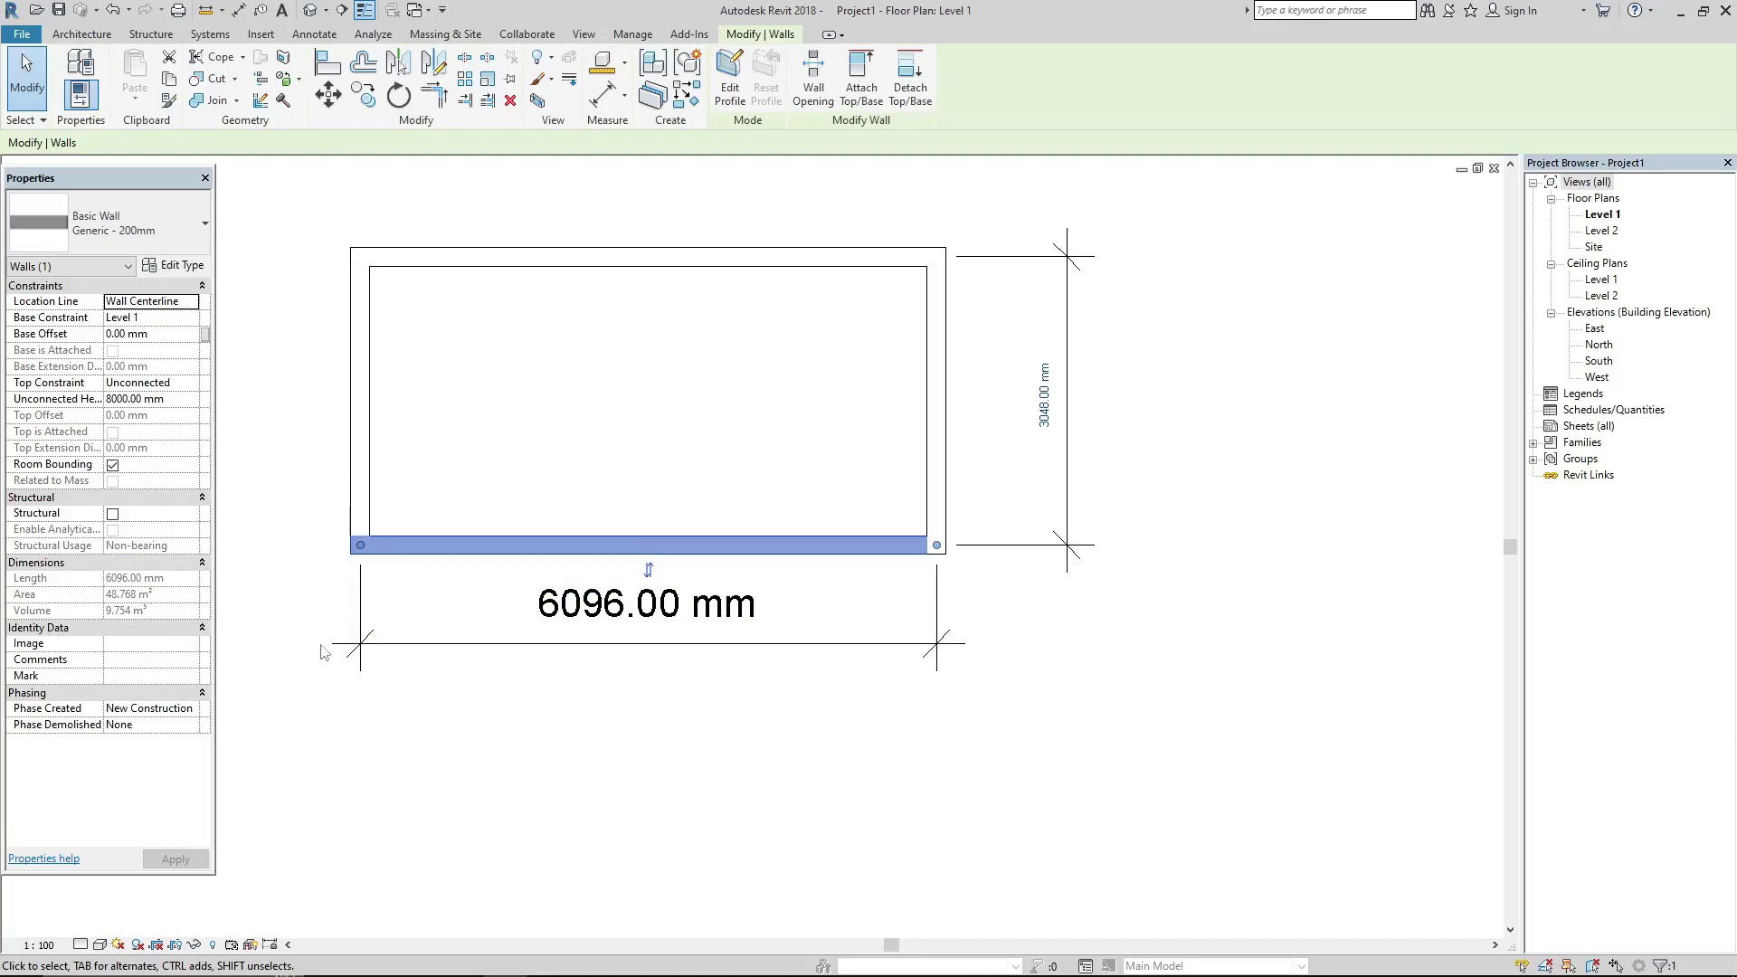
key(u)
key(n)
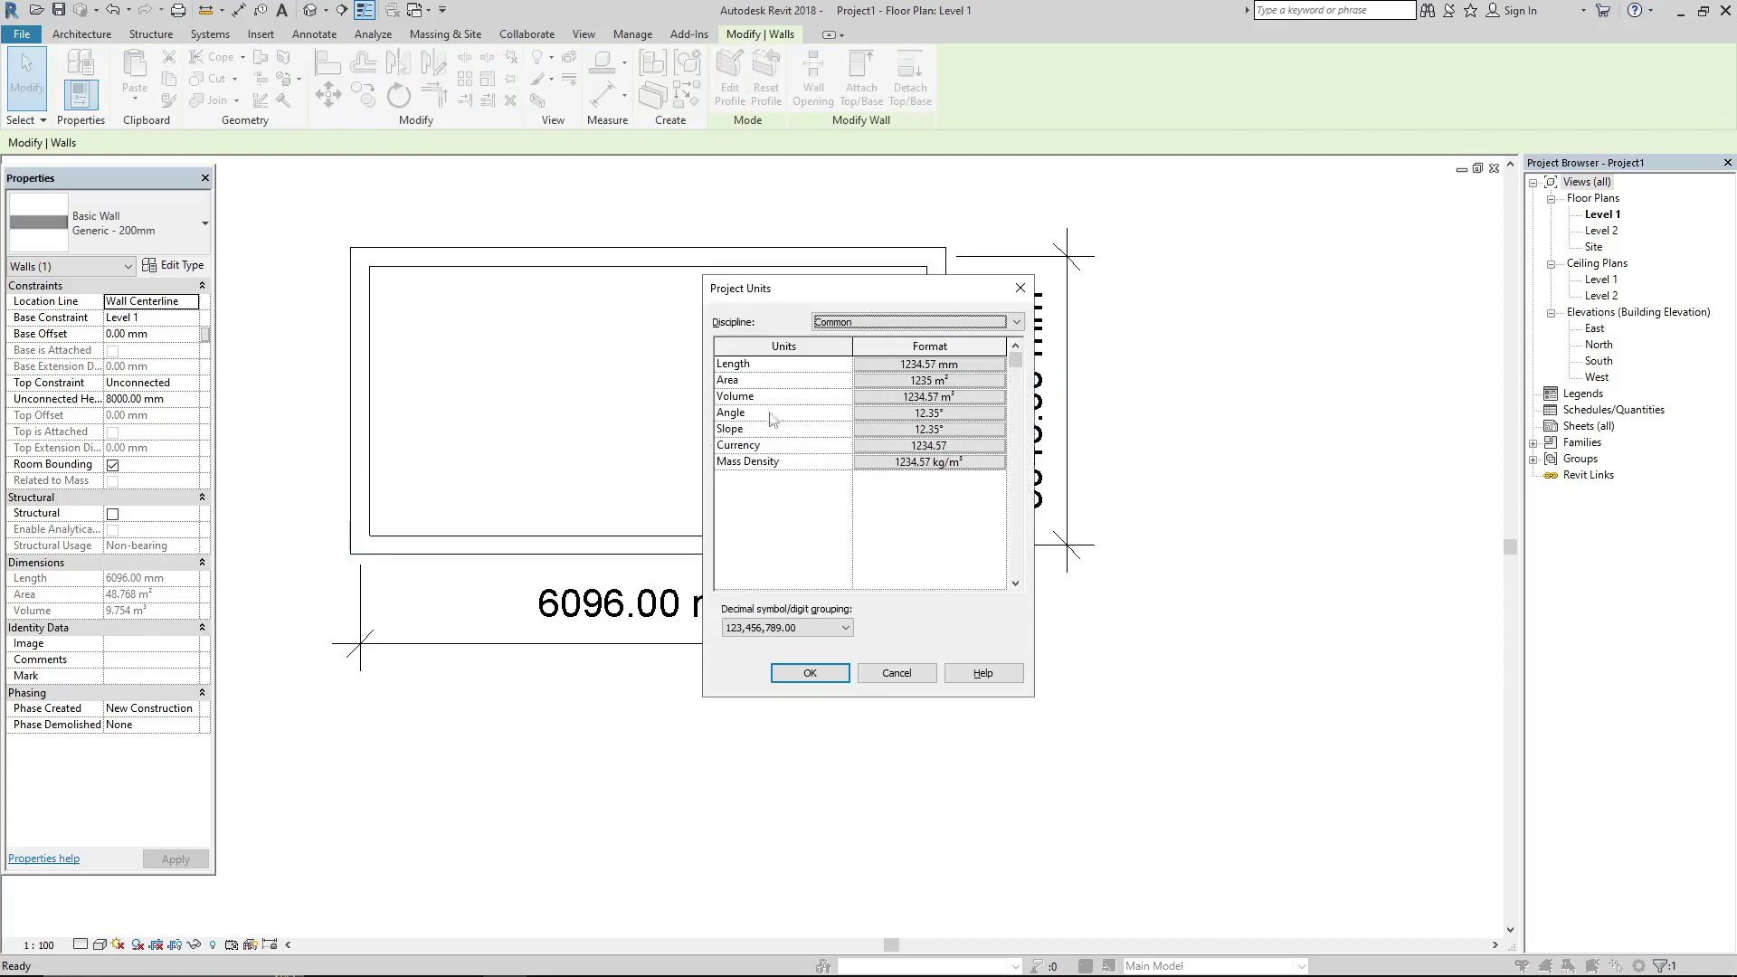
click(944, 384)
click(993, 396)
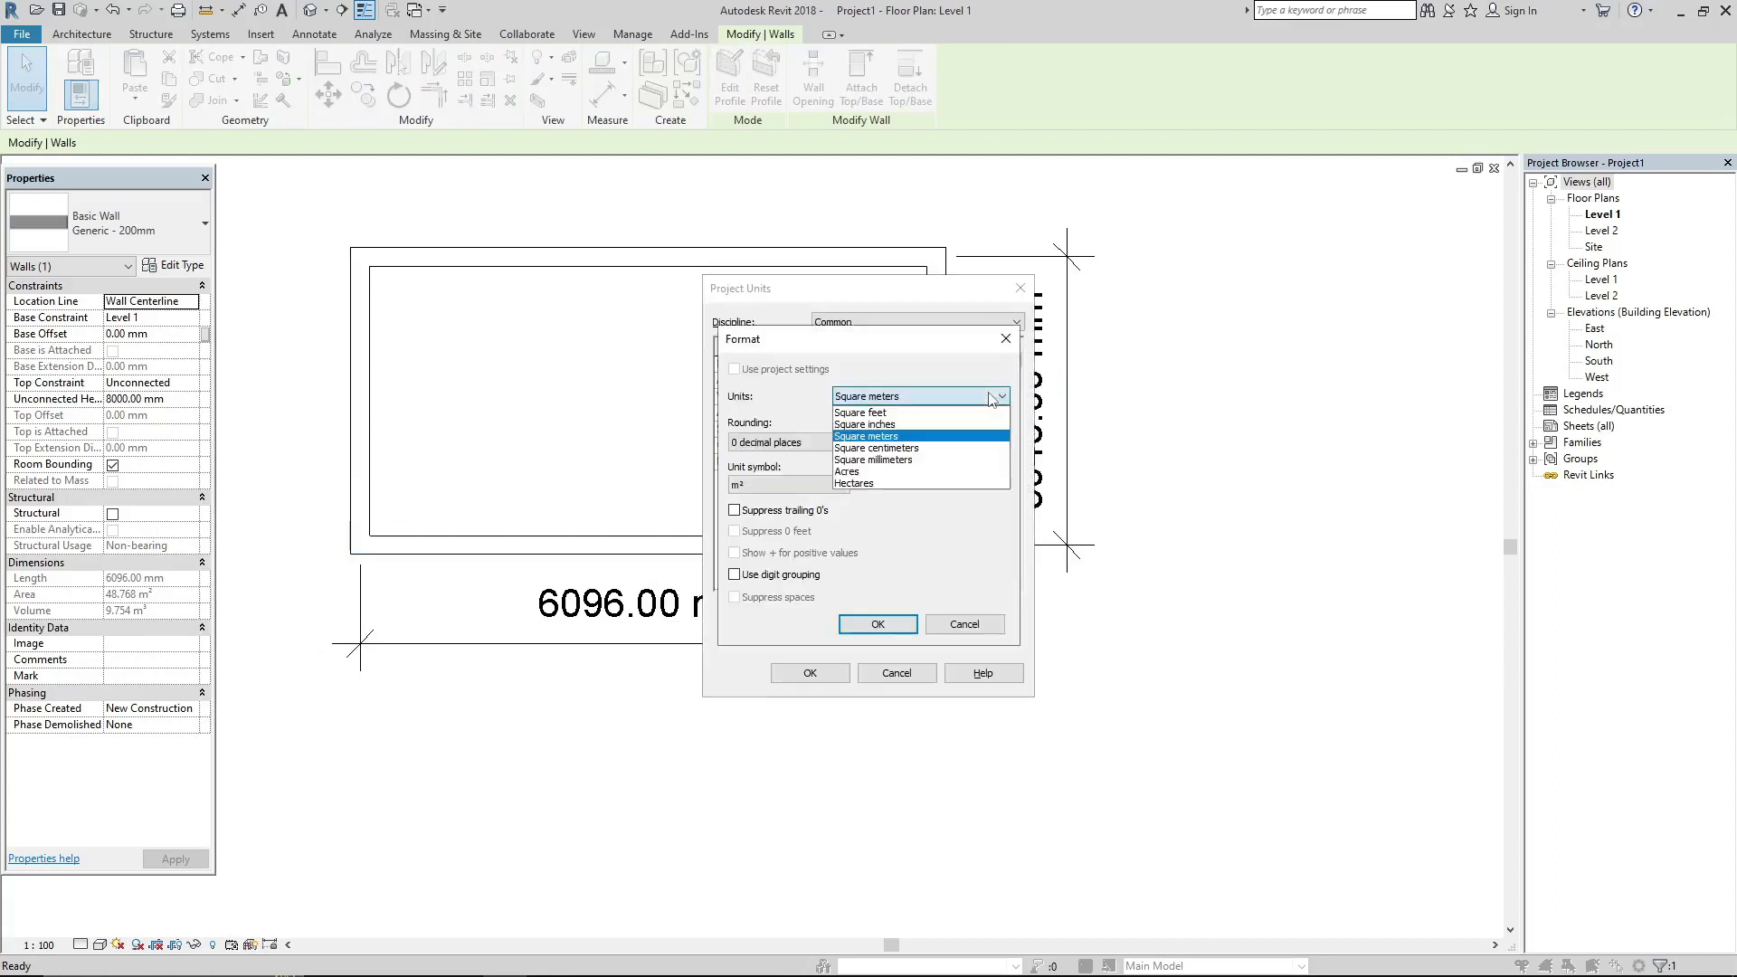
click(884, 460)
click(869, 623)
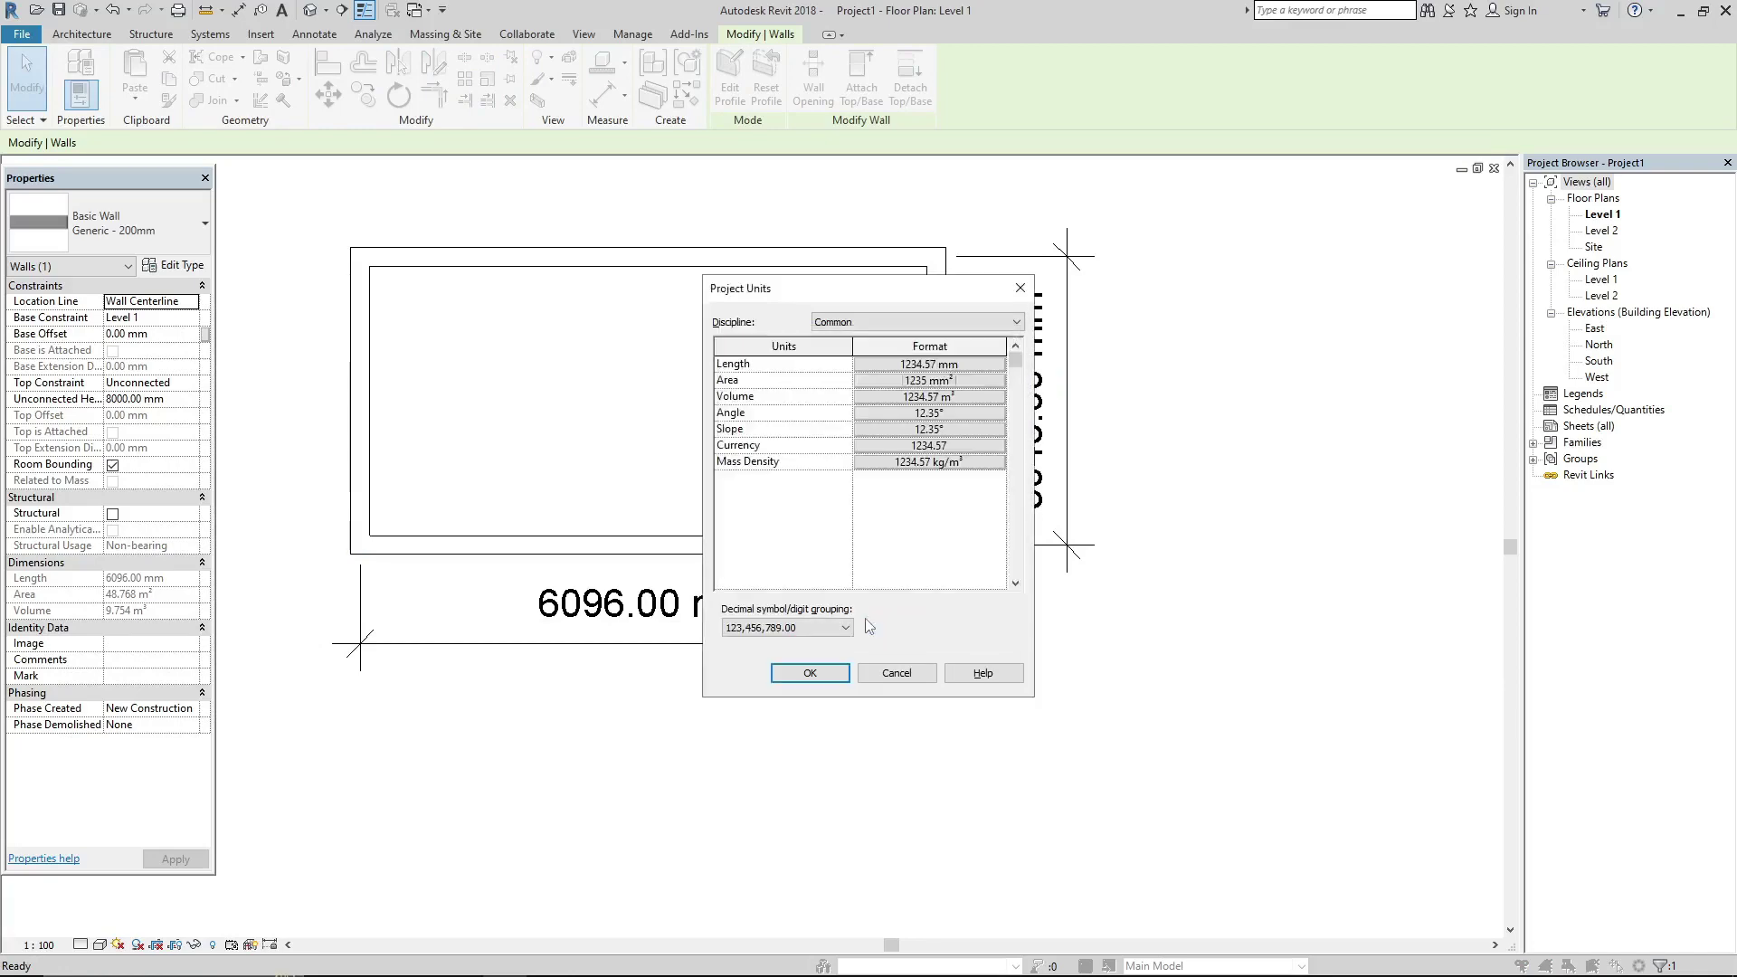
click(810, 672)
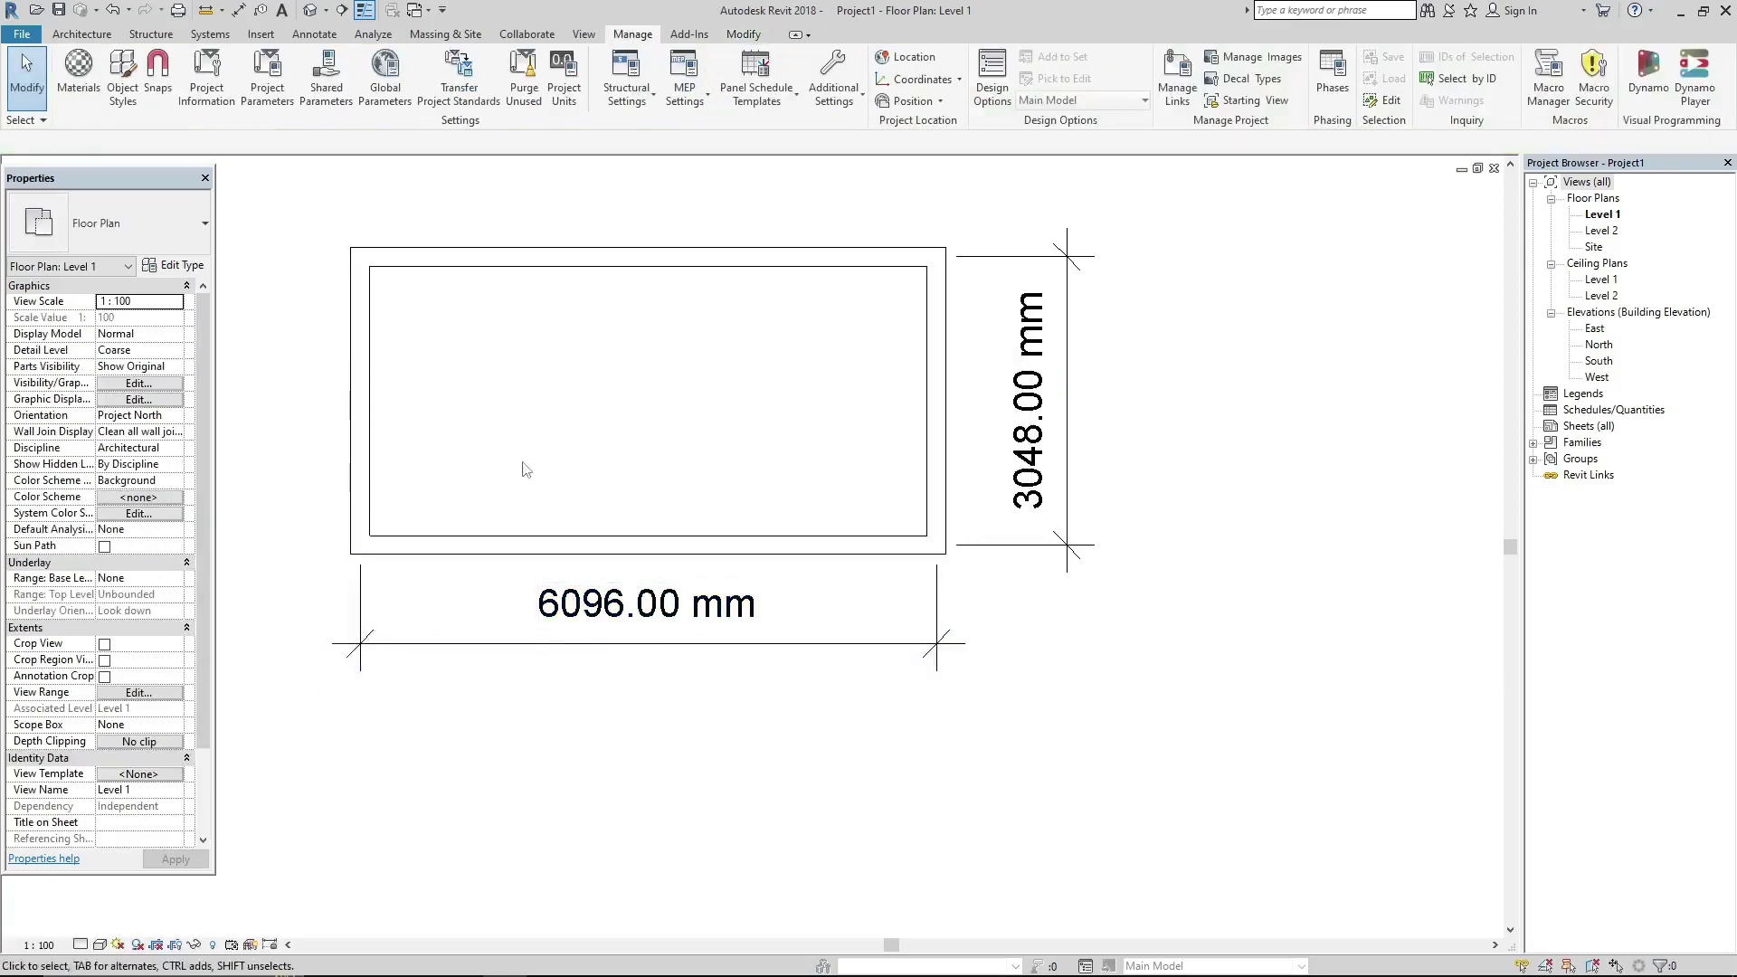
click(513, 545)
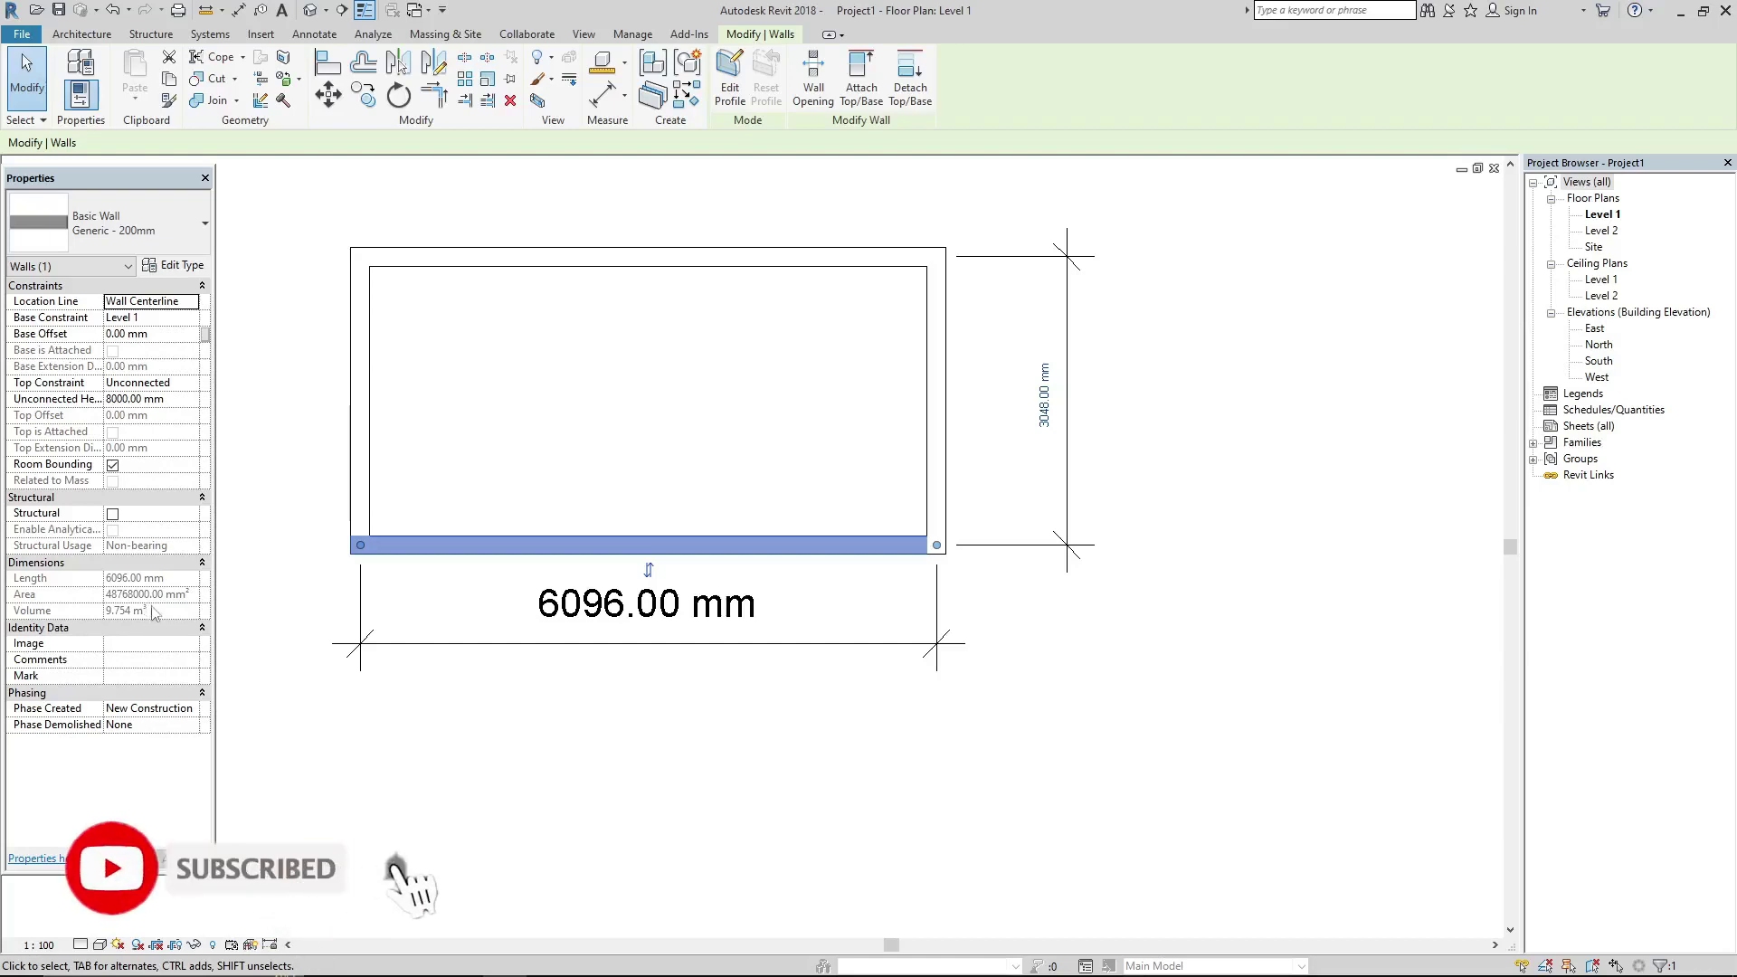
scroll(710, 724, down, 1)
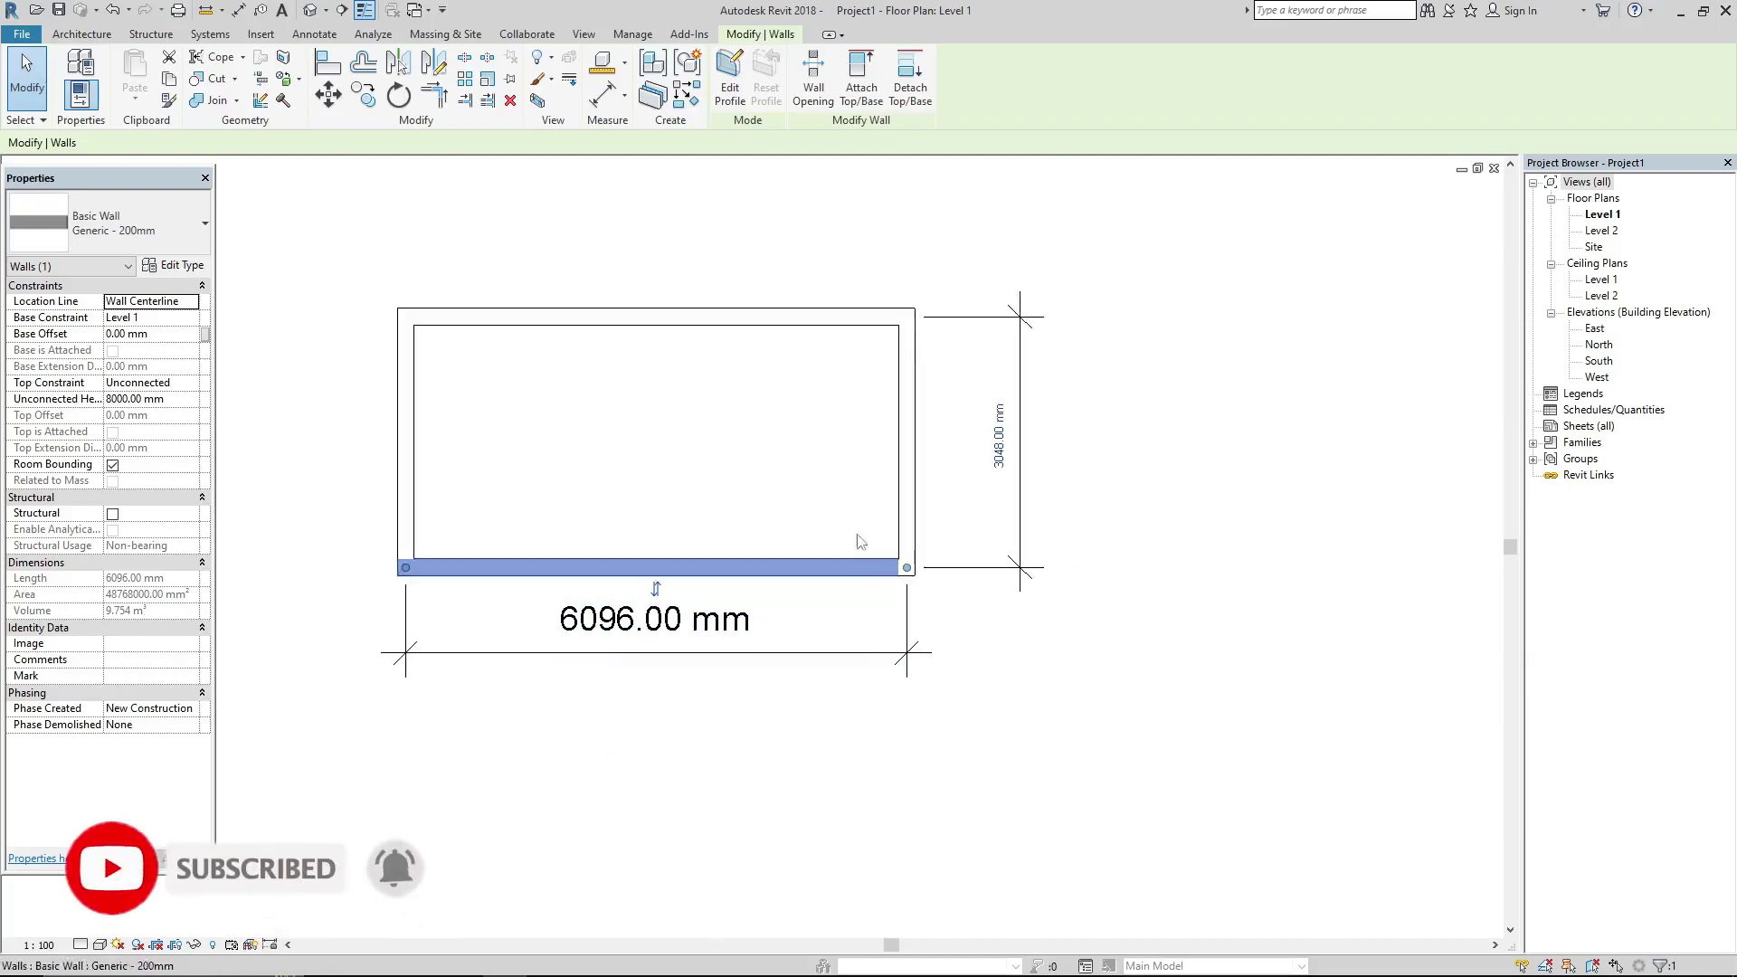